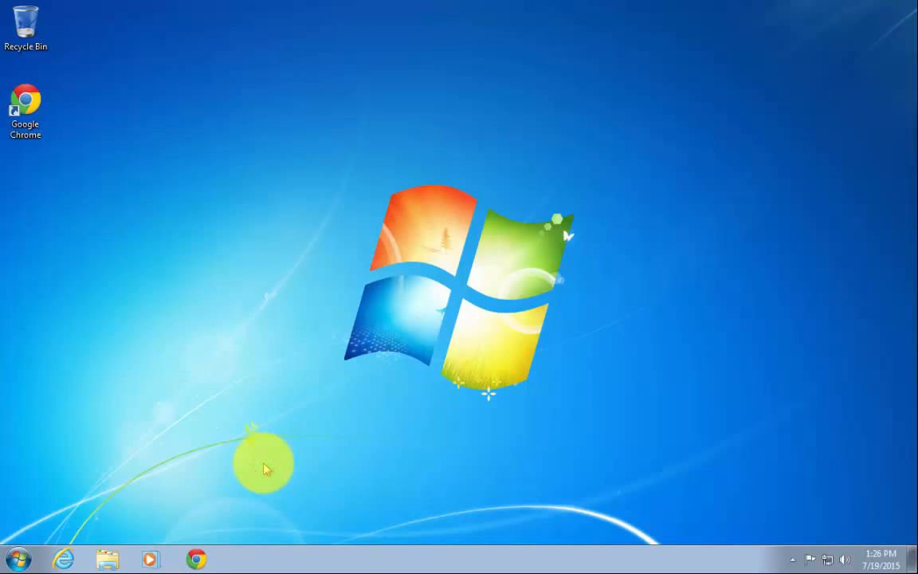
Step: Start Google Chrome and open the Google homepage at google.com
left_click(196, 557)
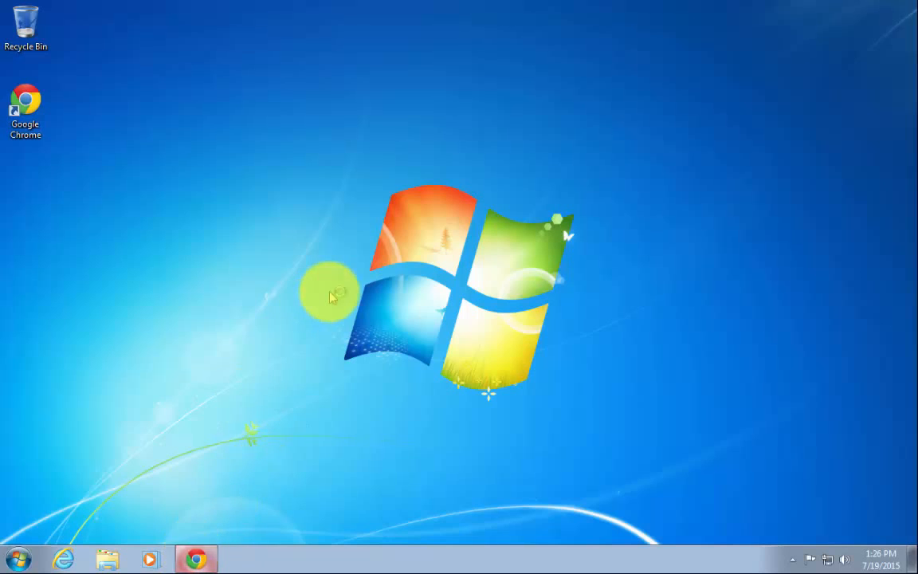
type("g")
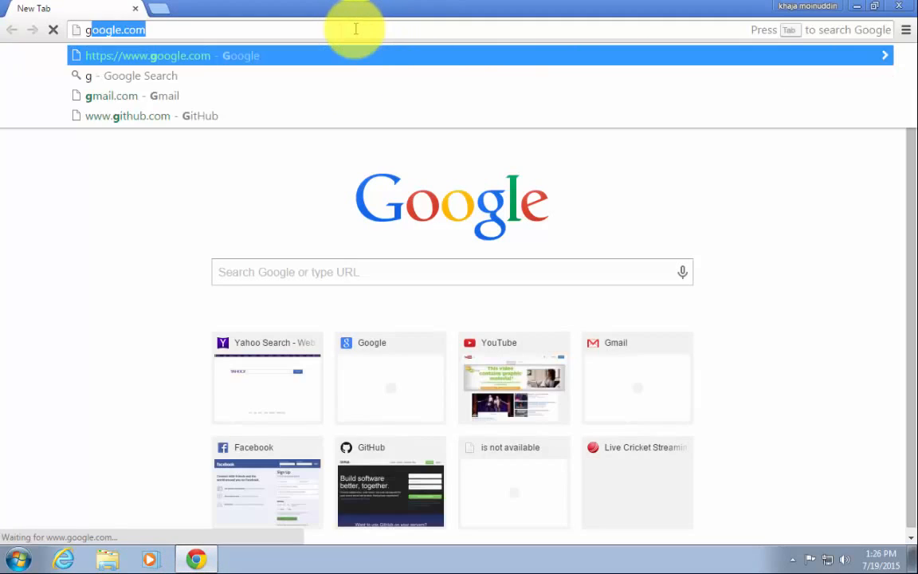
type("o")
key("Return")
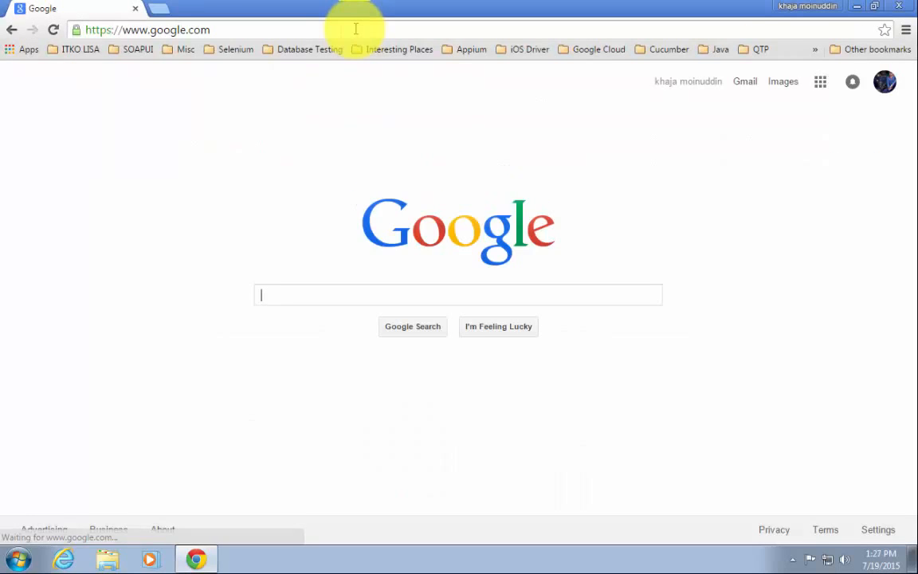
Step: Search Google for "mysql" and open the official MySQL website from the results
type("mysql")
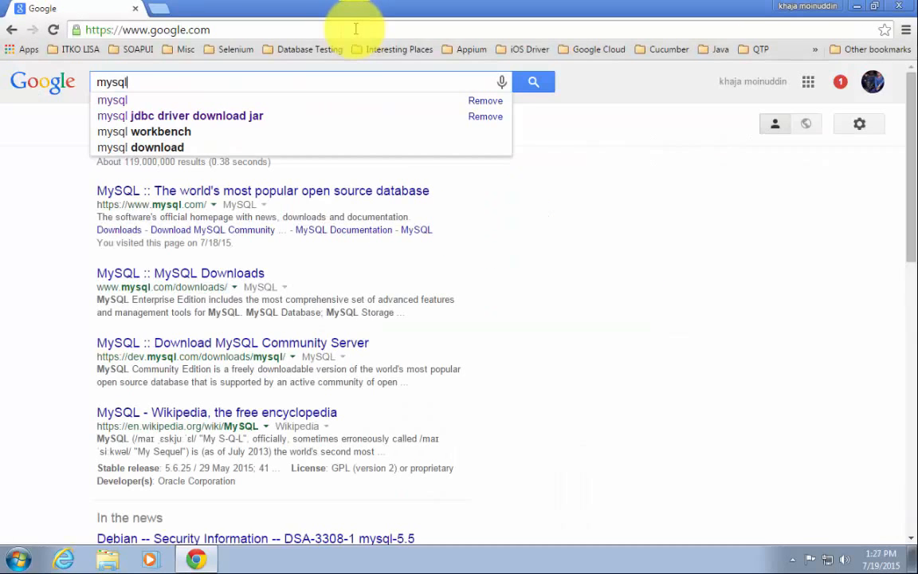
key("Return")
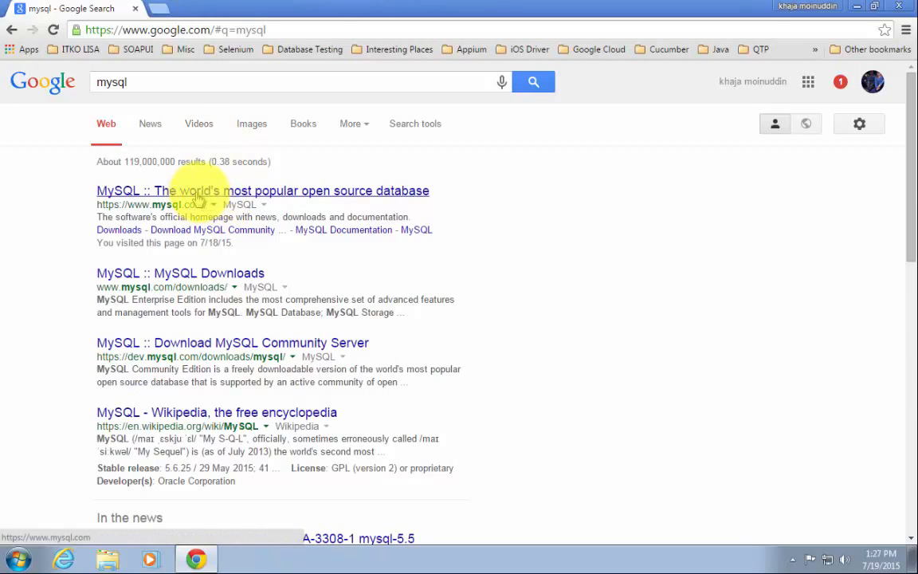
left_click(203, 193)
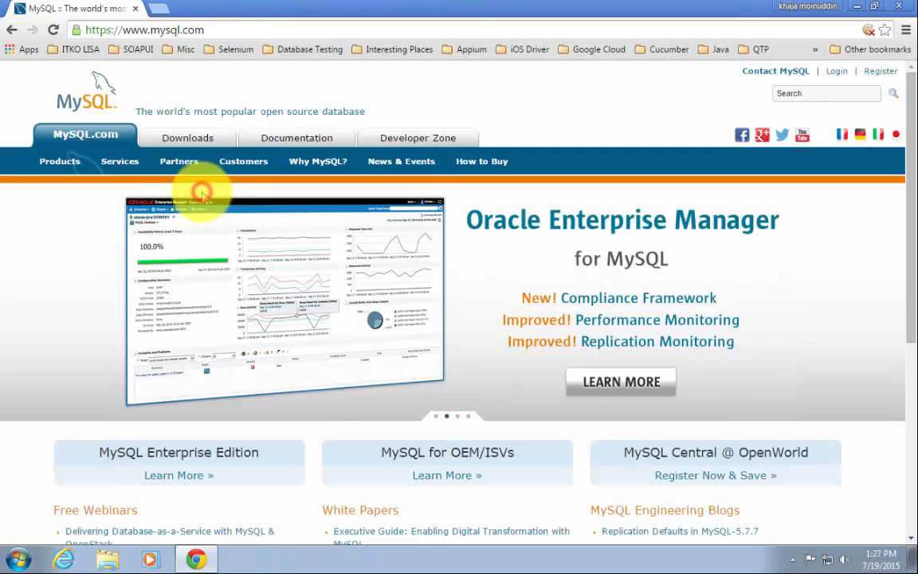
Step: Go to the MySQL Community downloads and open the MySQL Community Server download page
left_click(190, 146)
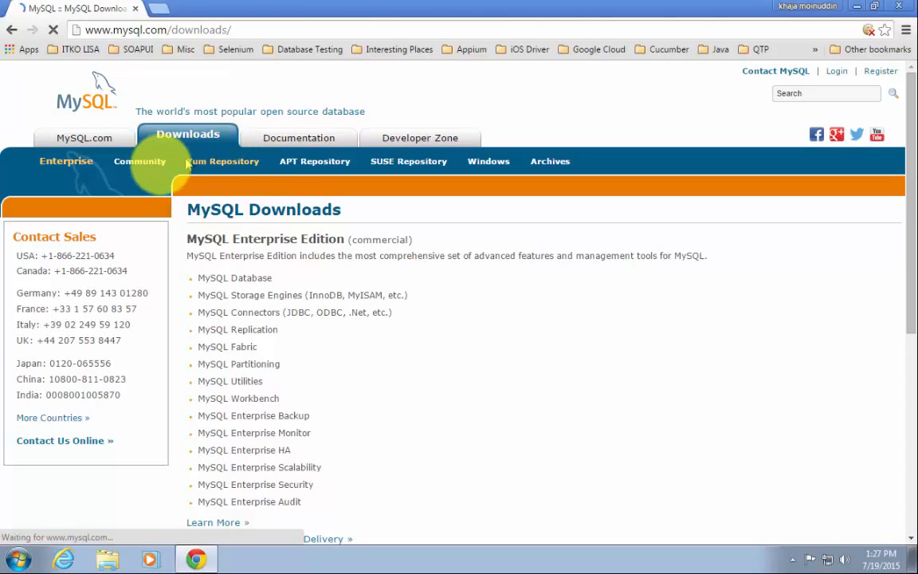
left_click(144, 161)
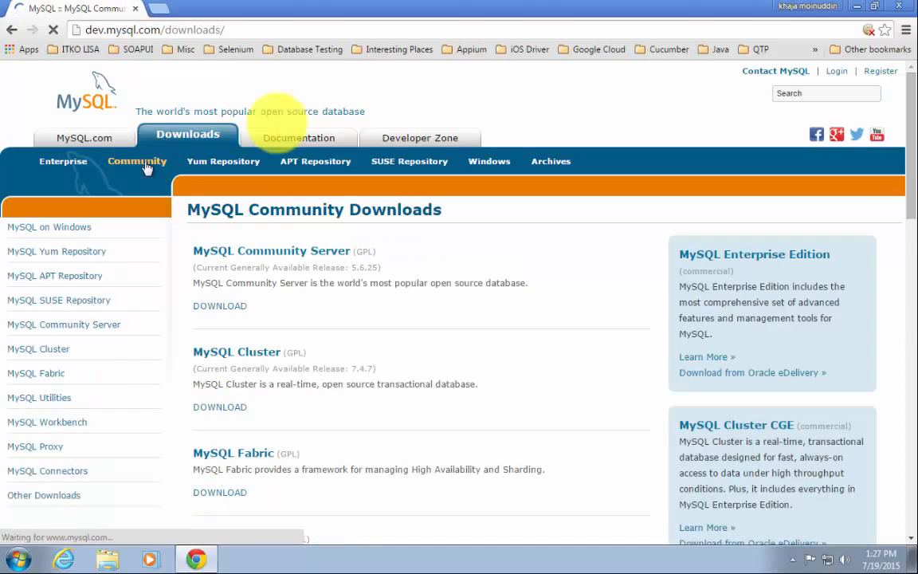
left_click(451, 302)
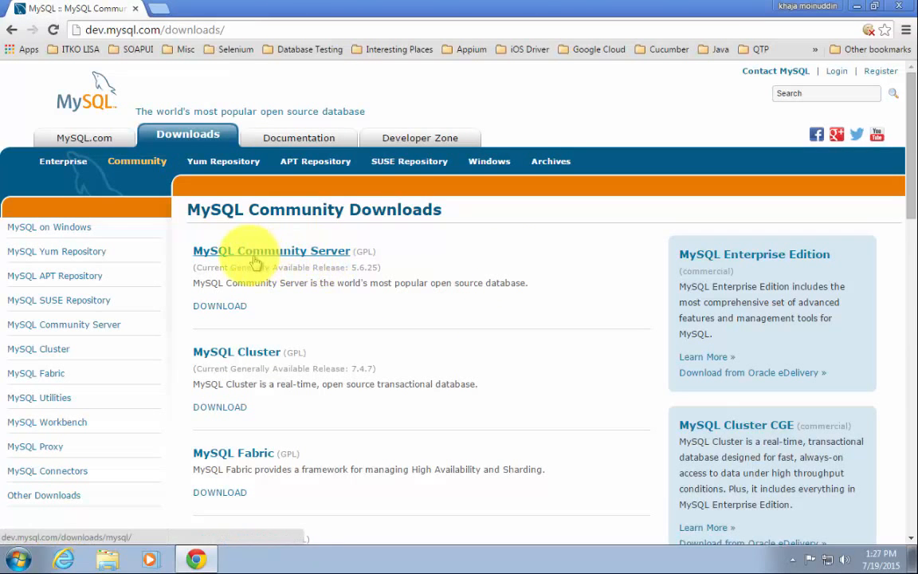
left_click(338, 252)
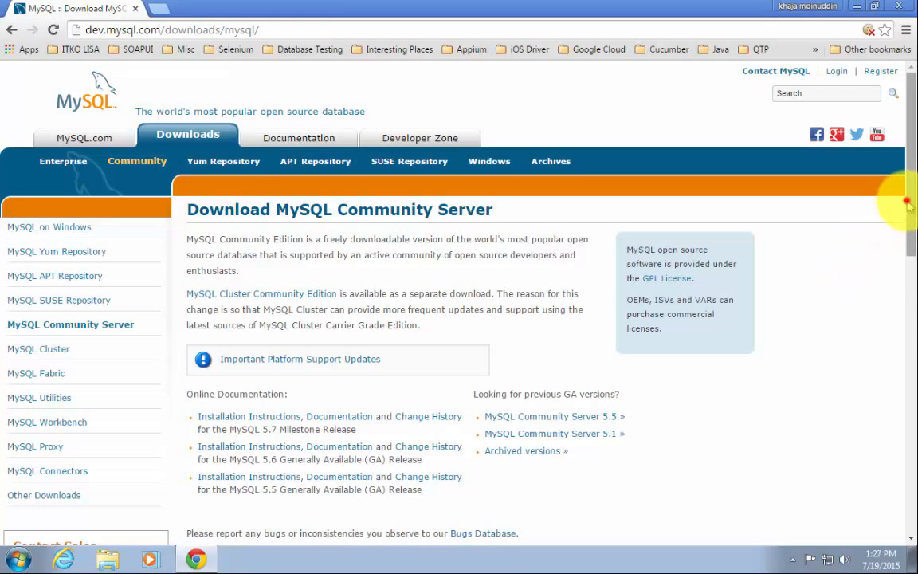
Step: Open the recommended MySQL Installer 5.6 for Windows page and find its Generally Available release downloads
left_click_drag(907, 199, 902, 431)
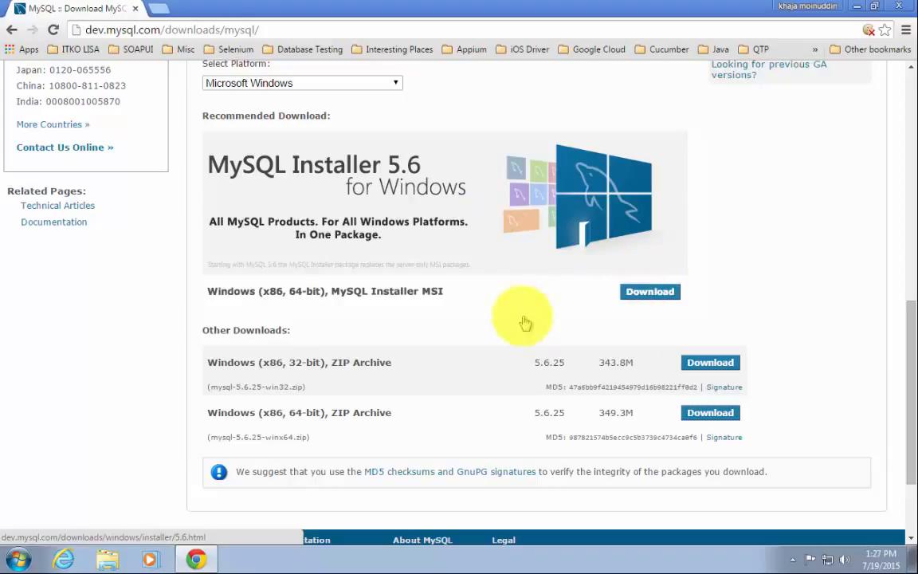
left_click(498, 185)
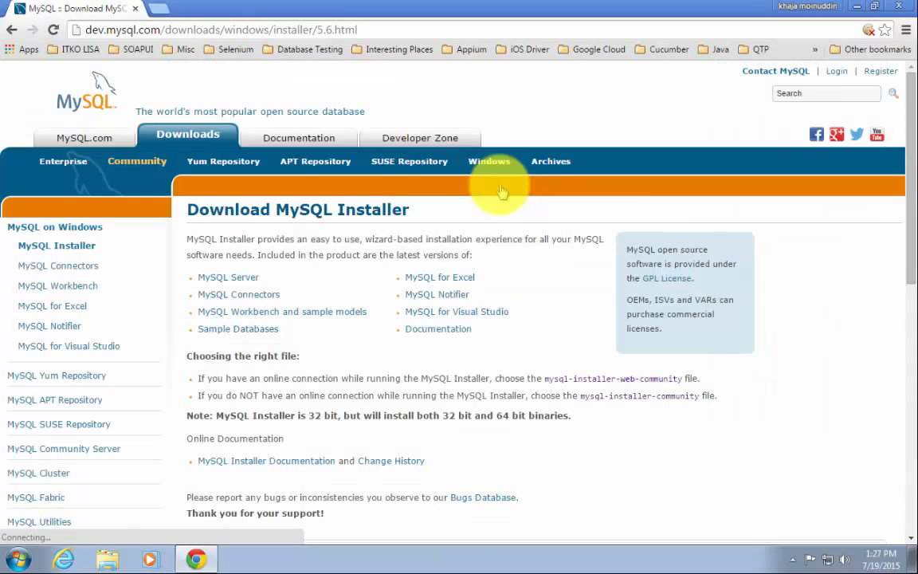
left_click_drag(912, 179, 902, 338)
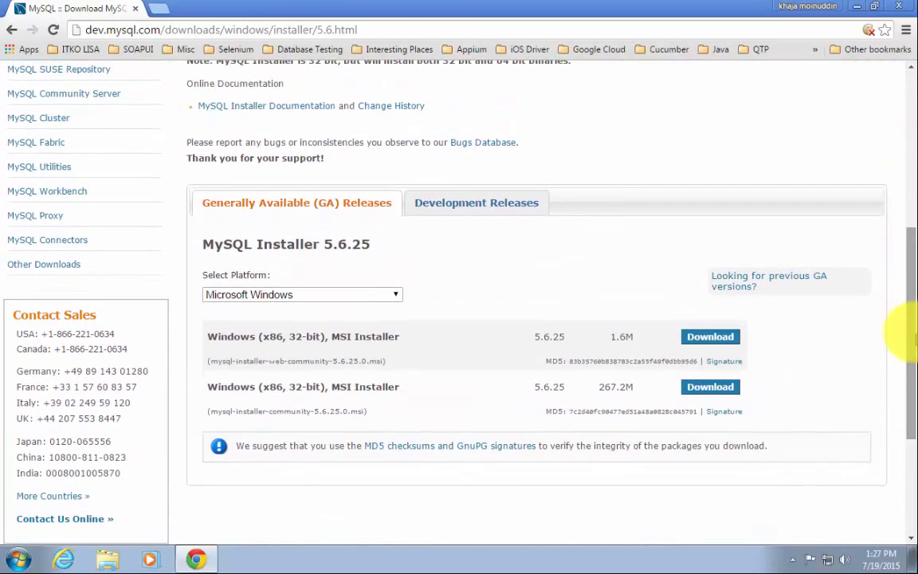
Step: Download mysql-installer-web-community-5.6.25.0.msi for Microsoft Windows without logging in or signing up
left_click(371, 294)
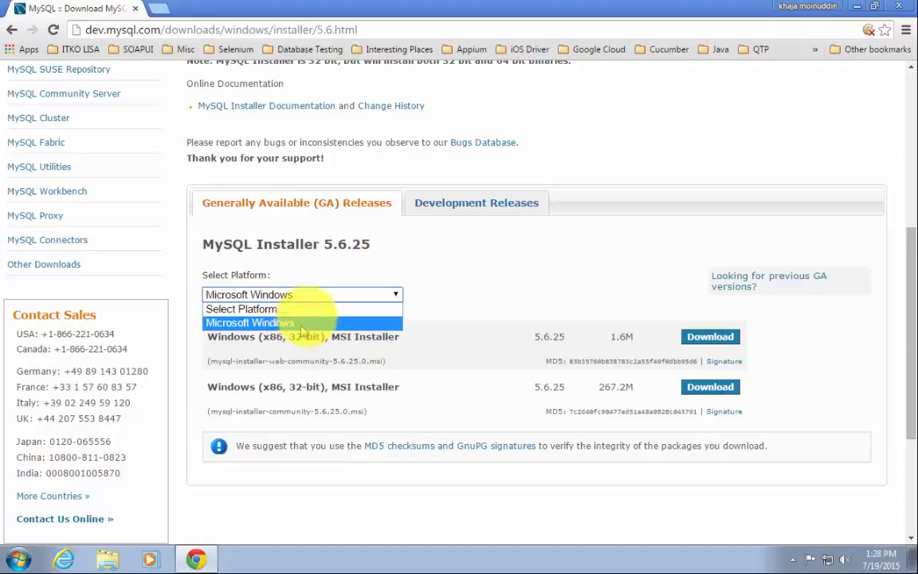
left_click(567, 273)
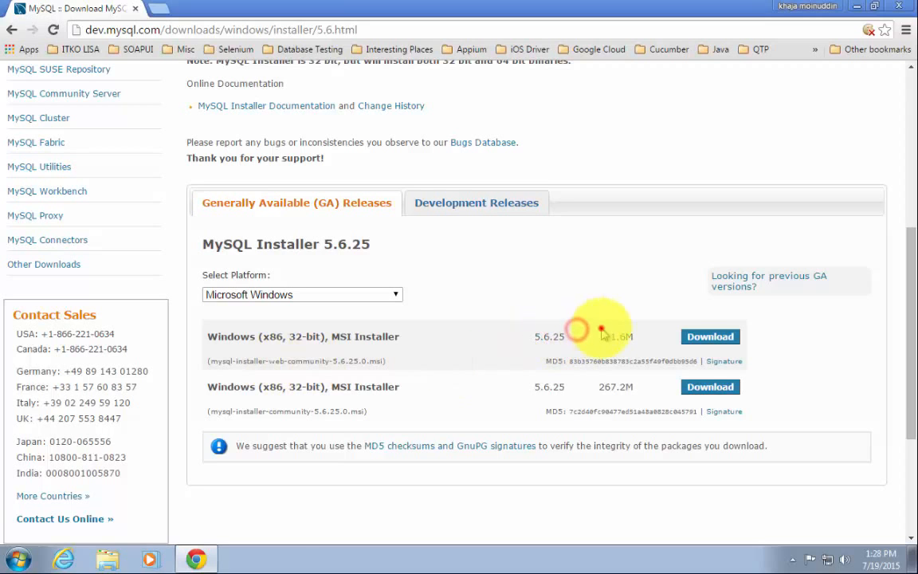
left_click(688, 336)
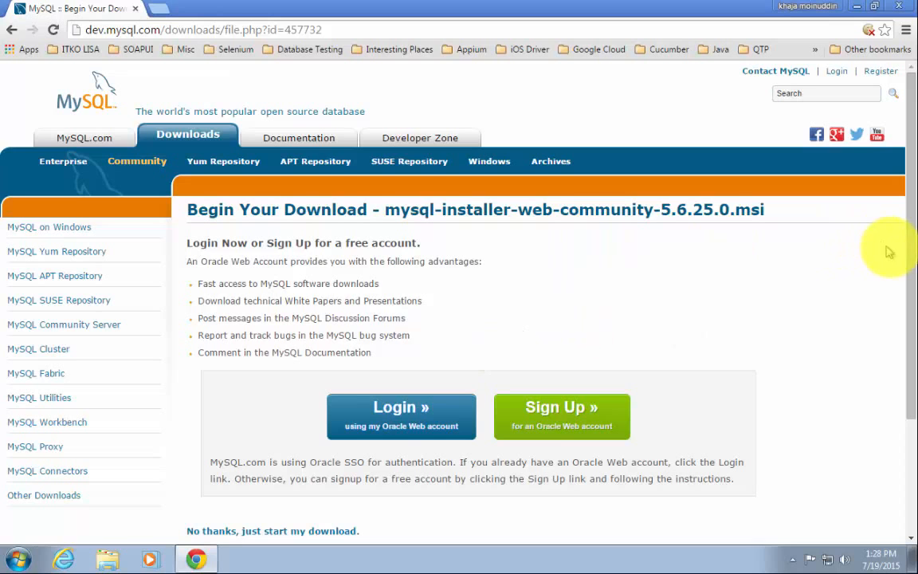
scroll(904, 260, "down", 3)
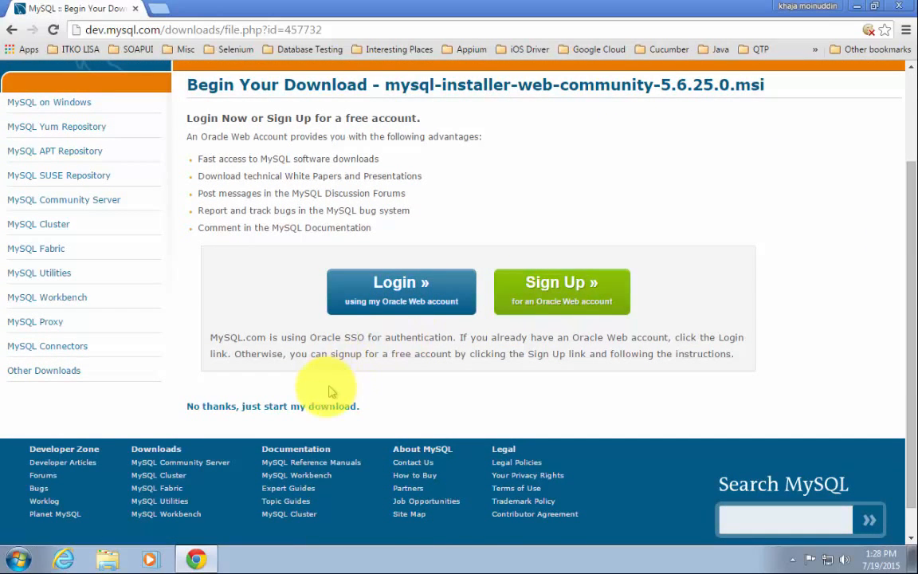
left_click(269, 404)
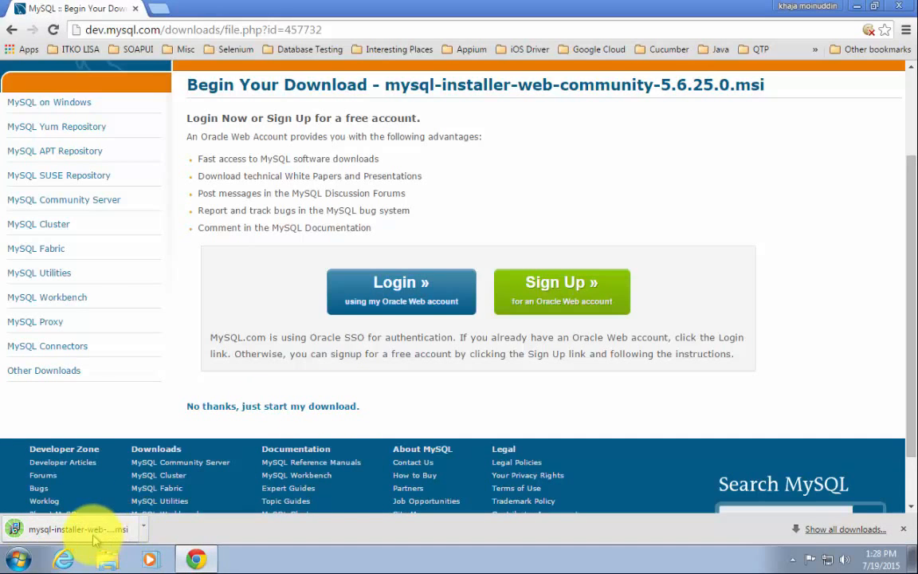
Step: Run the downloaded MySQL web community installer and allow it to make changes to the computer
left_click(143, 526)
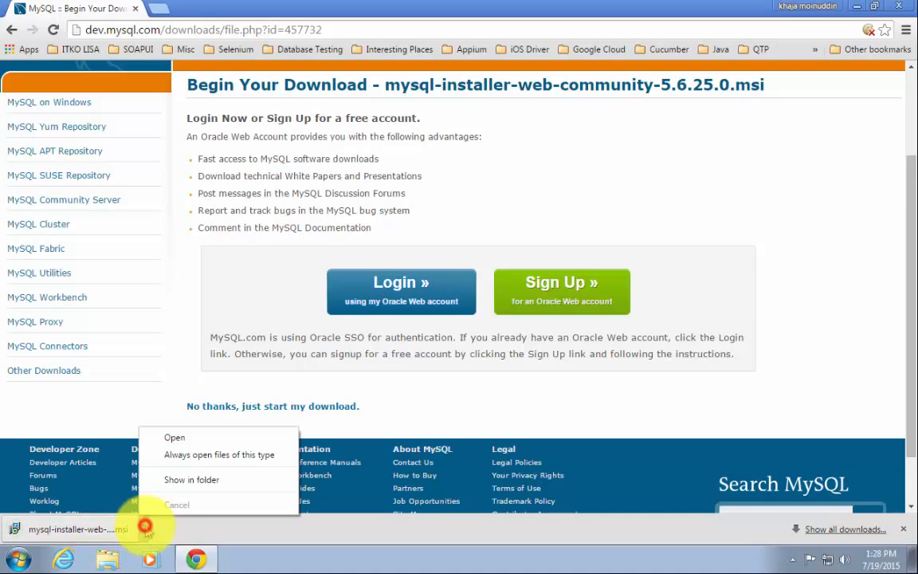
left_click(176, 437)
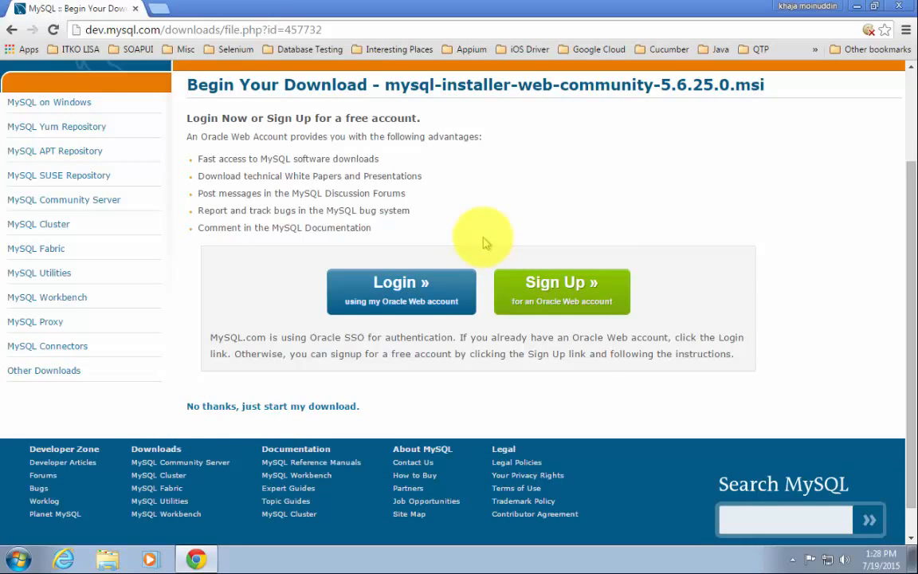
left_click(492, 290)
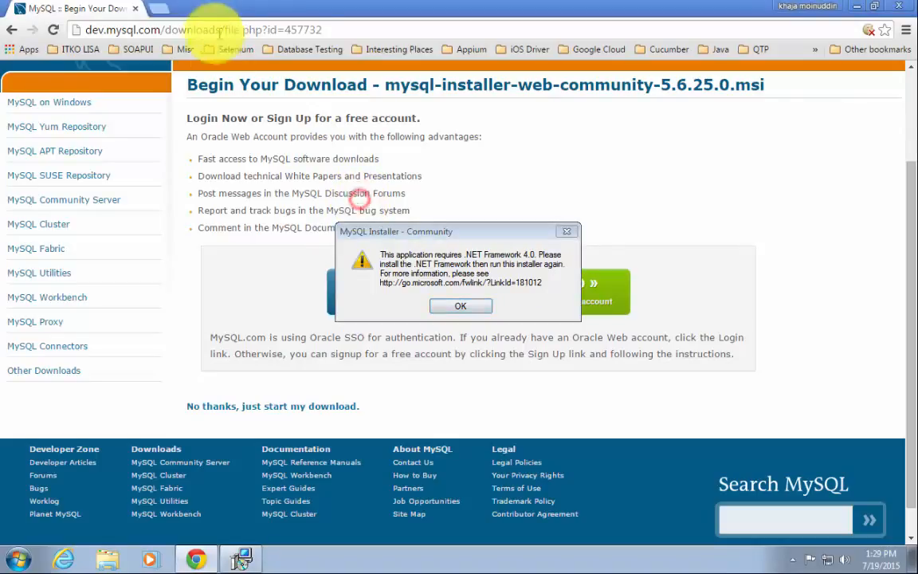
Step: Open go.microsoft.com/fwlink/?linkid=181012 in a new browser tab and dismiss the MySQL Installer warning
left_click(159, 9)
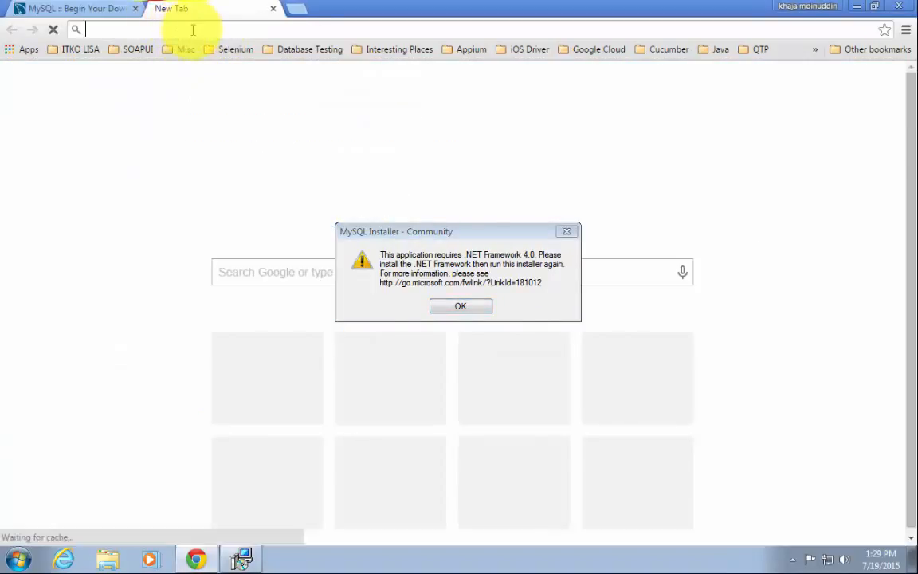
type("go.mi")
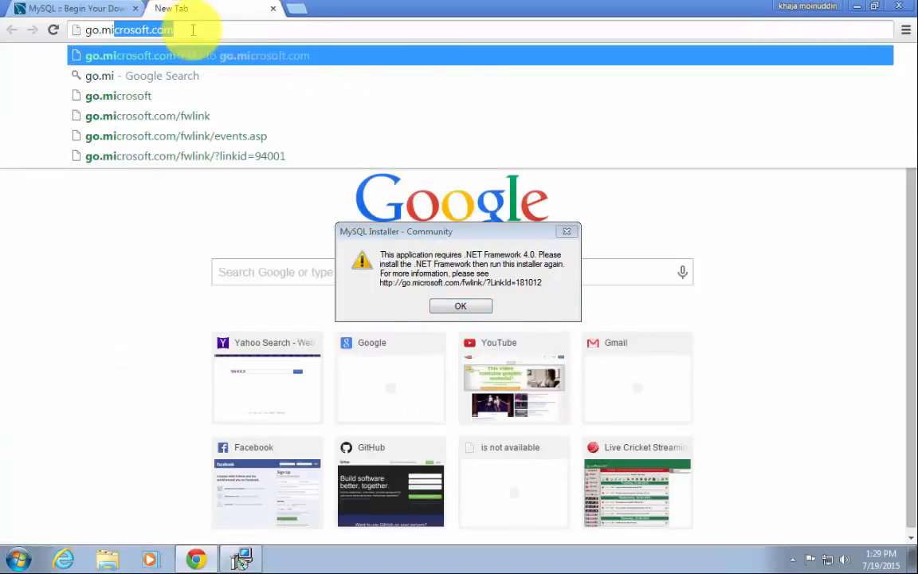
type("crosoft.com")
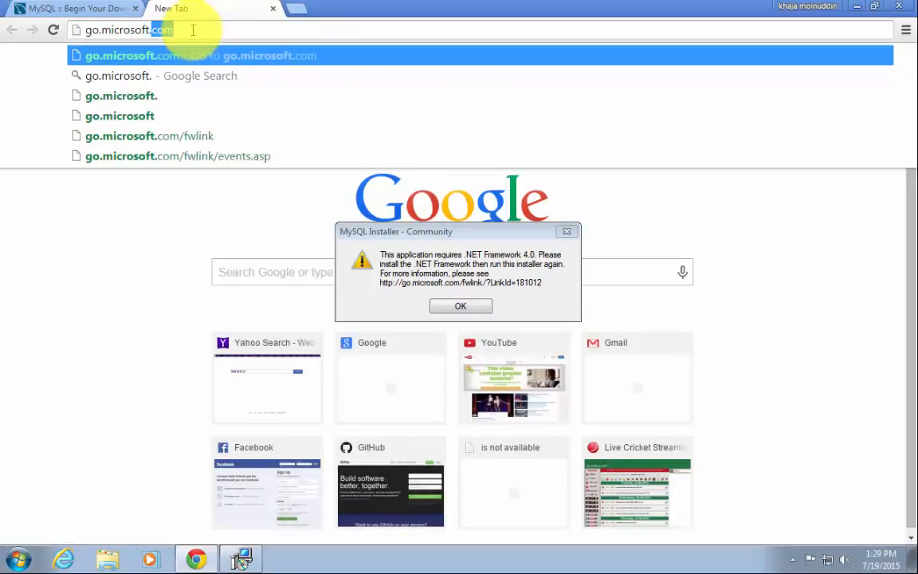
type("/f")
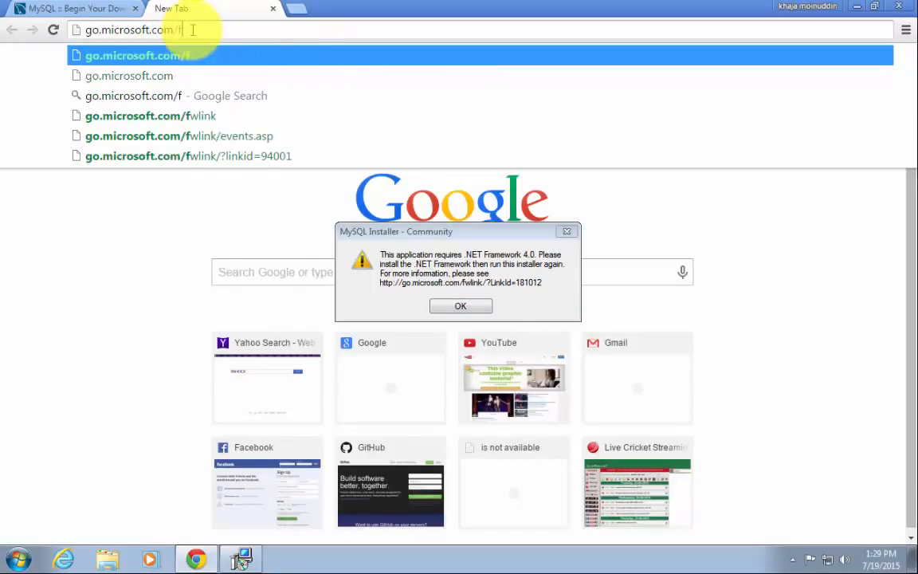
type("wlink")
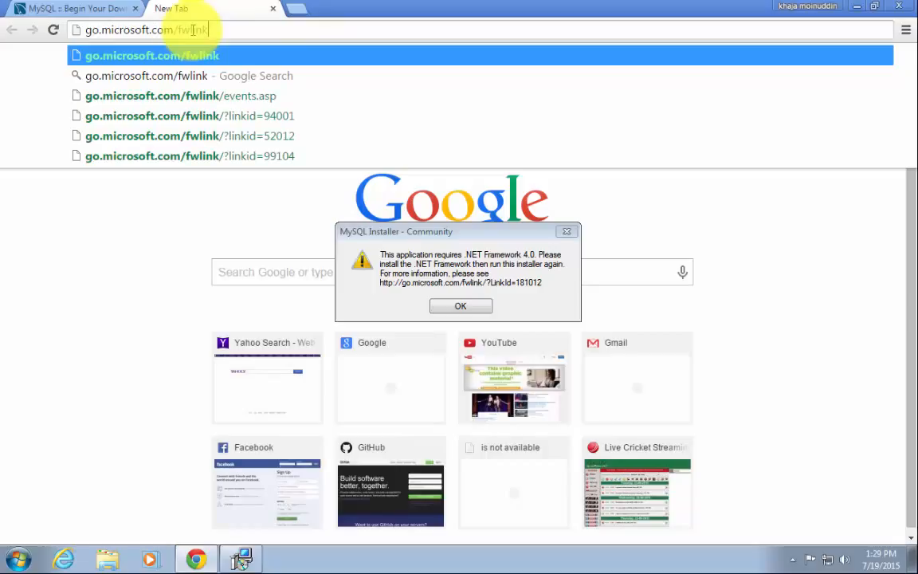
key("Down")
key("Down")
key("Down")
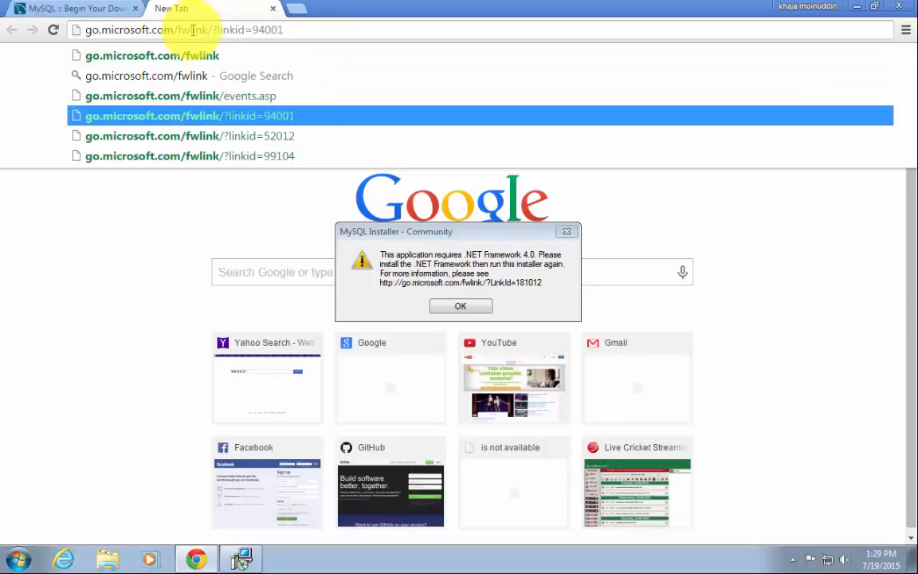
type("181012")
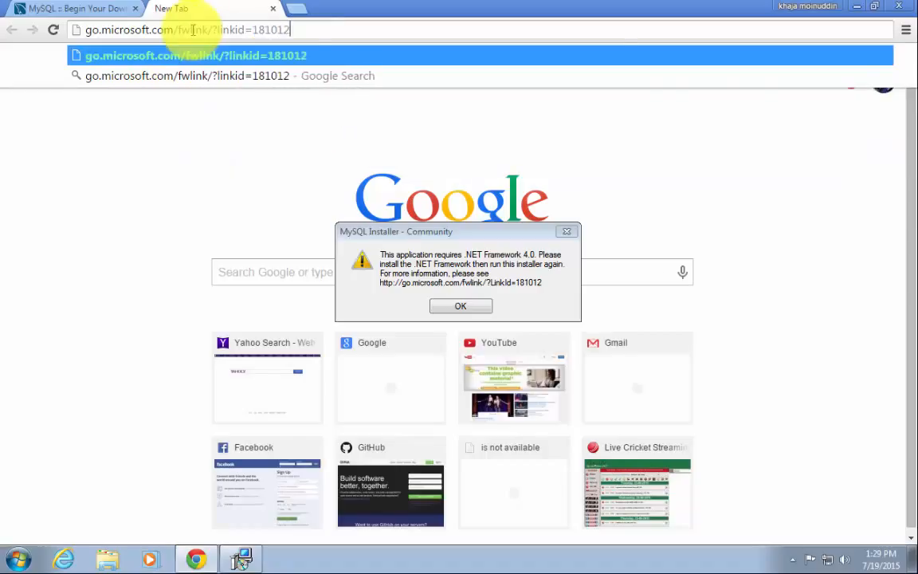
key("Return")
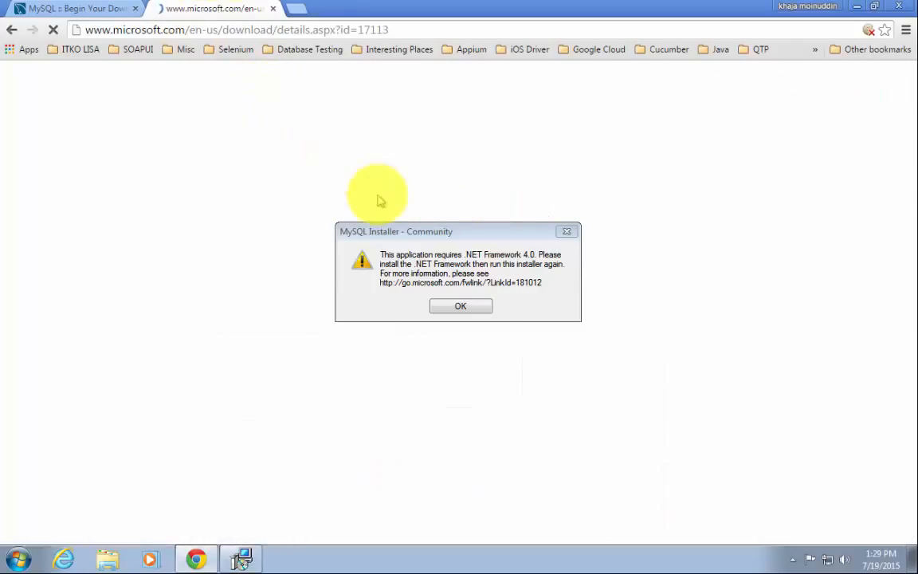
left_click(467, 309)
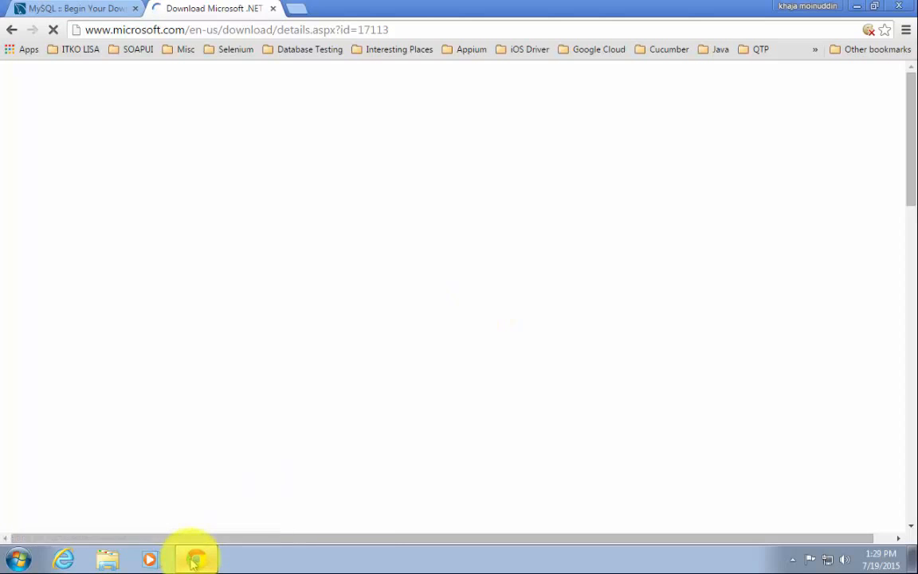
Step: Download the English Microsoft .NET Framework 4 Client Profile web installer, declining the additional recommended downloads
mouse_move(194, 562)
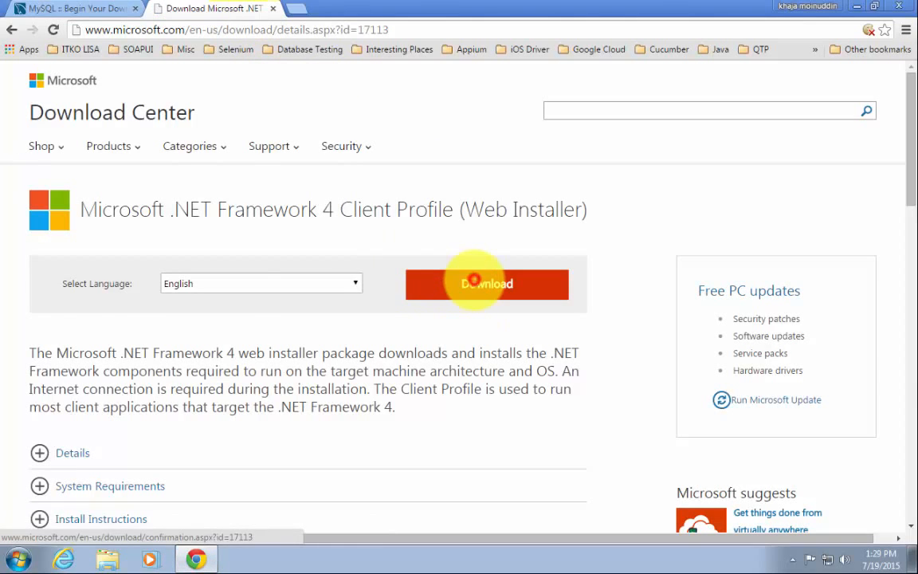
left_click(473, 282)
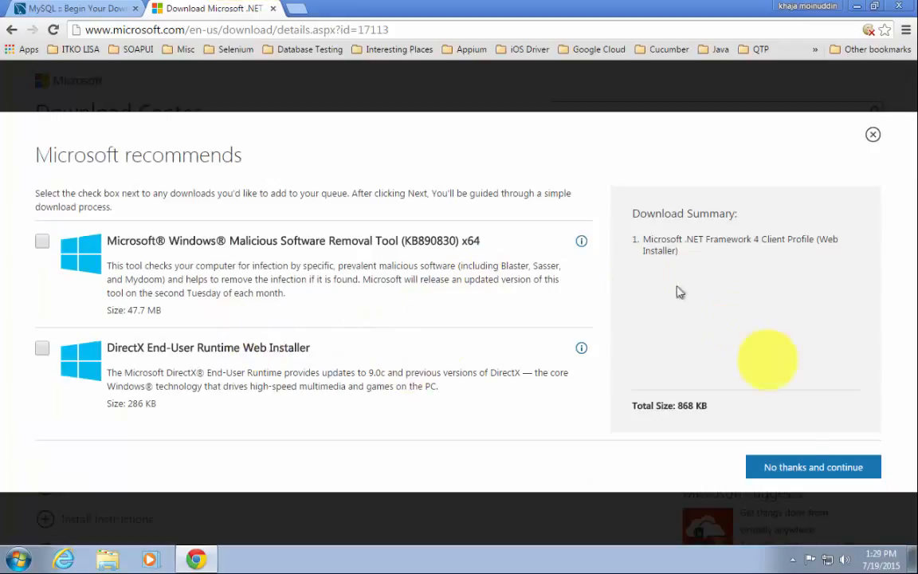
left_click(773, 461)
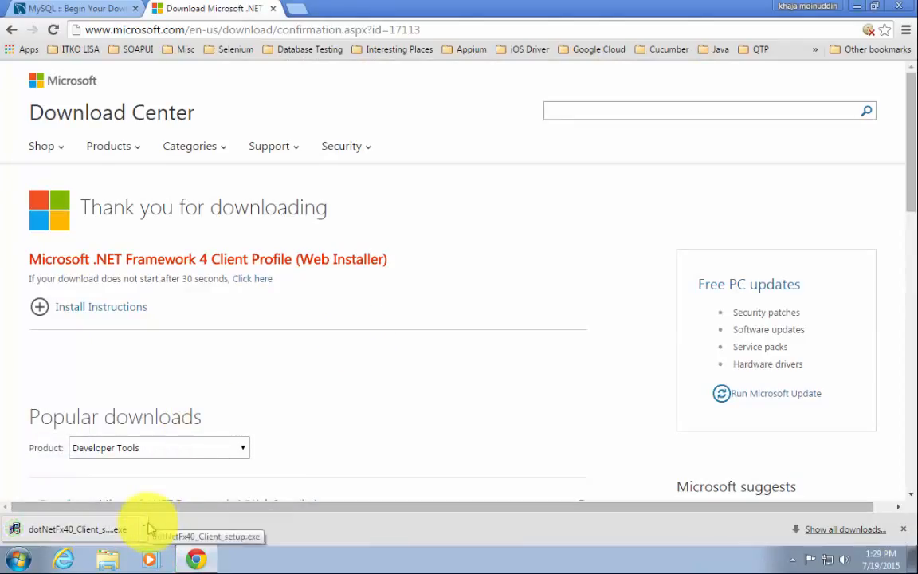
Step: Run the downloaded dotNetFx40_Client_setup.exe, allow it to make changes, and start the installation with the license terms accepted
left_click(145, 528)
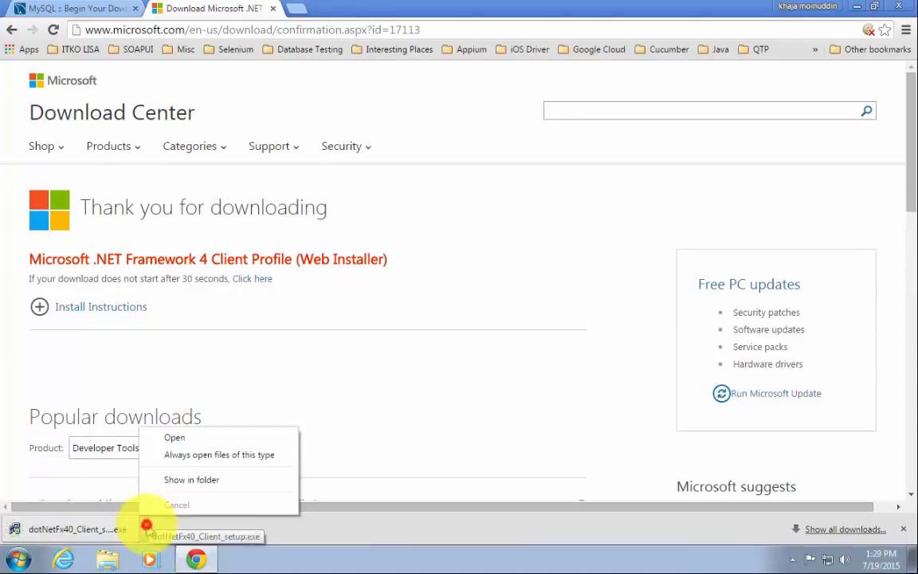
left_click(200, 438)
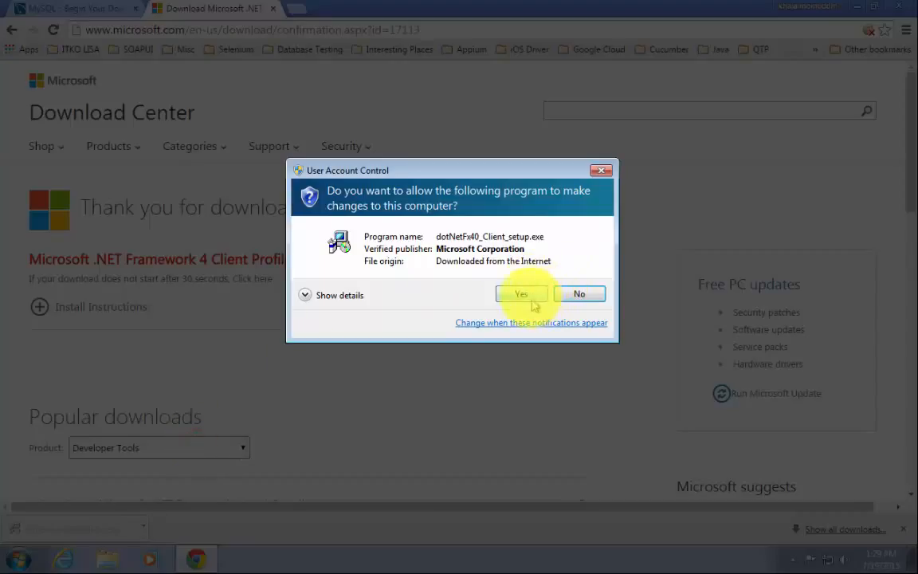
left_click(522, 293)
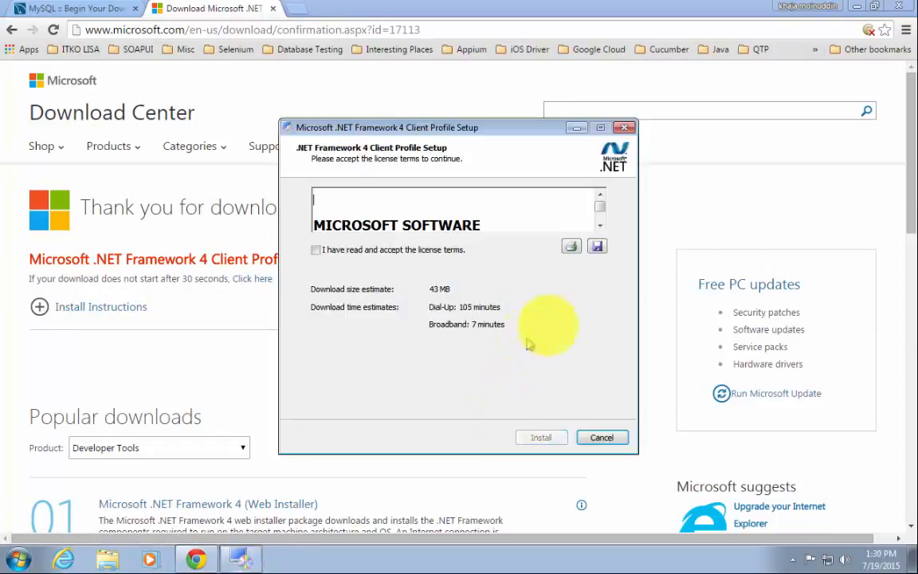
left_click(449, 251)
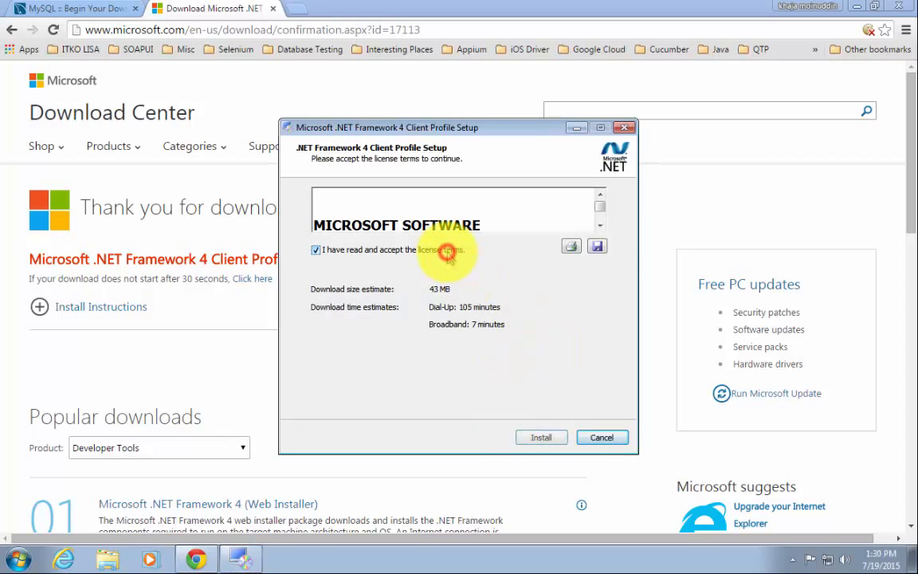
left_click(539, 438)
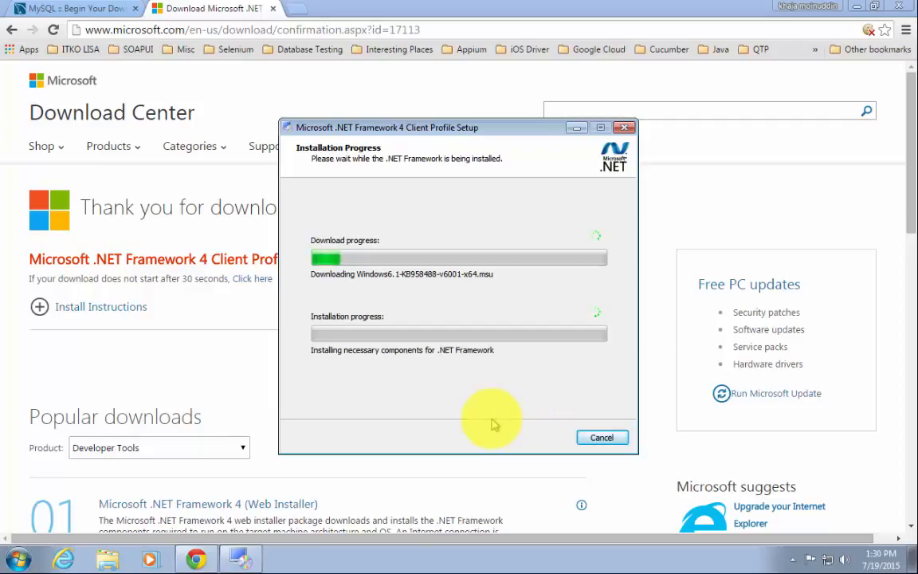
key("alt+Tab")
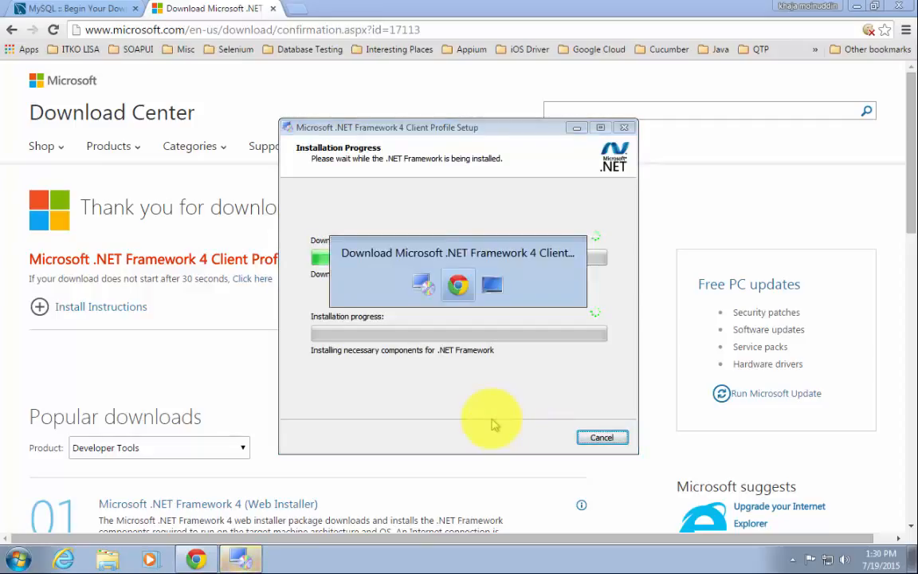
key("alt+Tab")
key("alt+Tab")
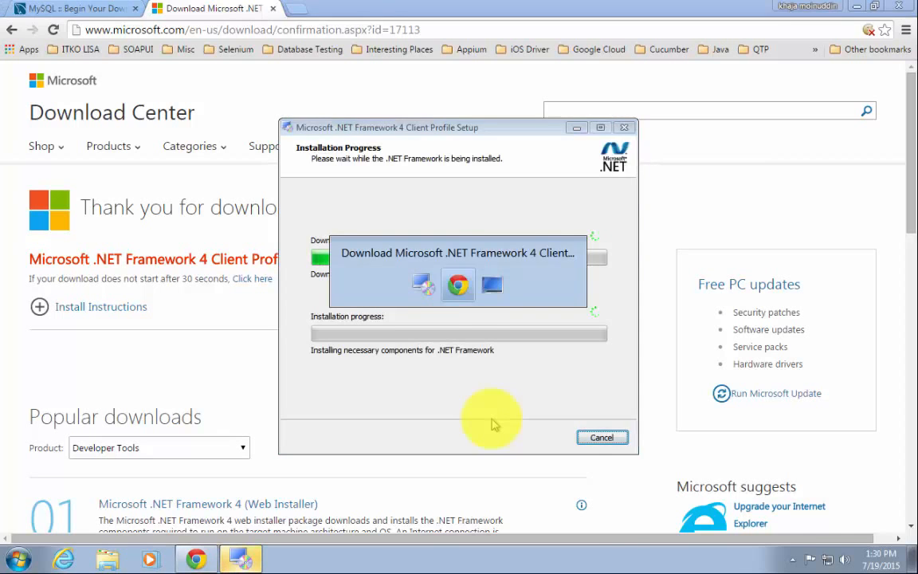
key("alt+Tab")
key("alt+Tab")
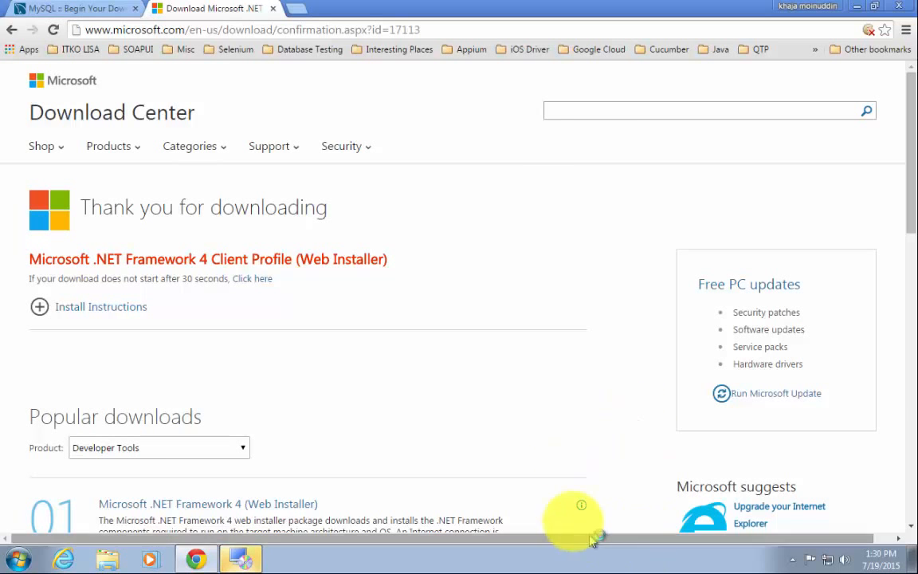
left_click(240, 558)
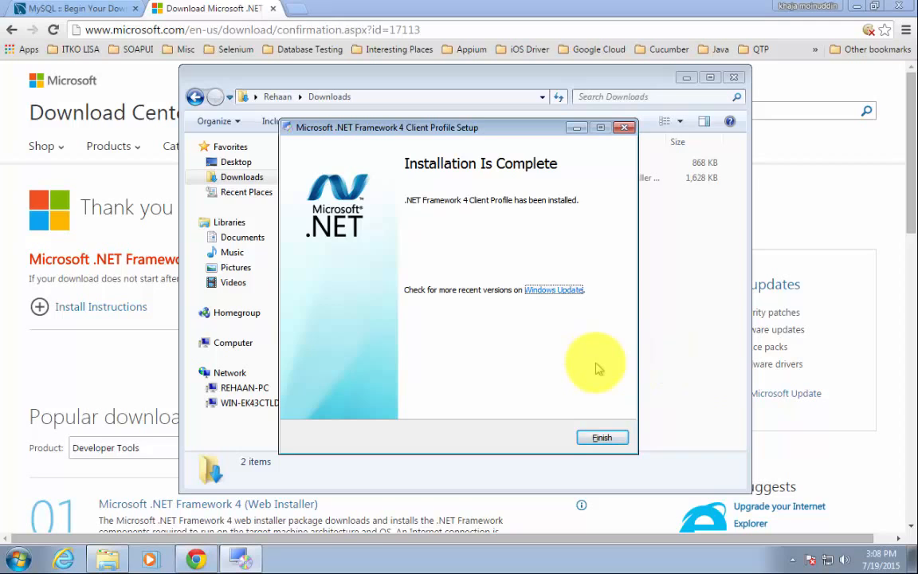
Step: Close the completed .NET Framework setup and install mysql-installer-web-community-5.6.25.0 from the Downloads folder, granting the requested permissions
left_click(601, 437)
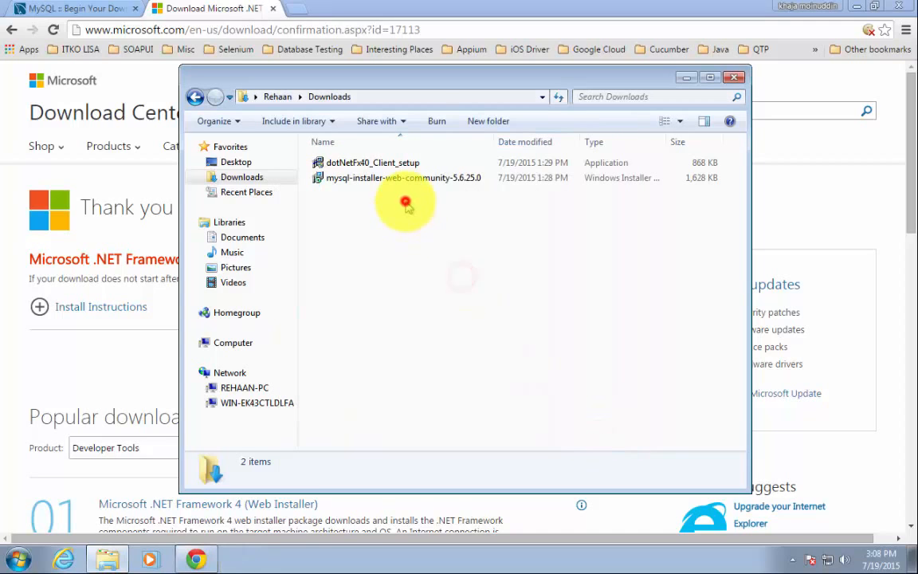
left_click(360, 180)
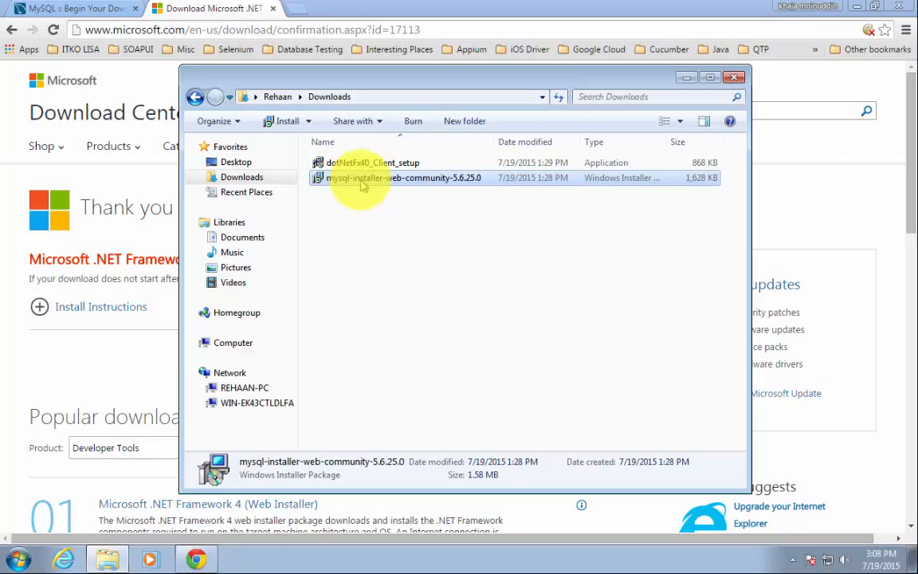
right_click(362, 183)
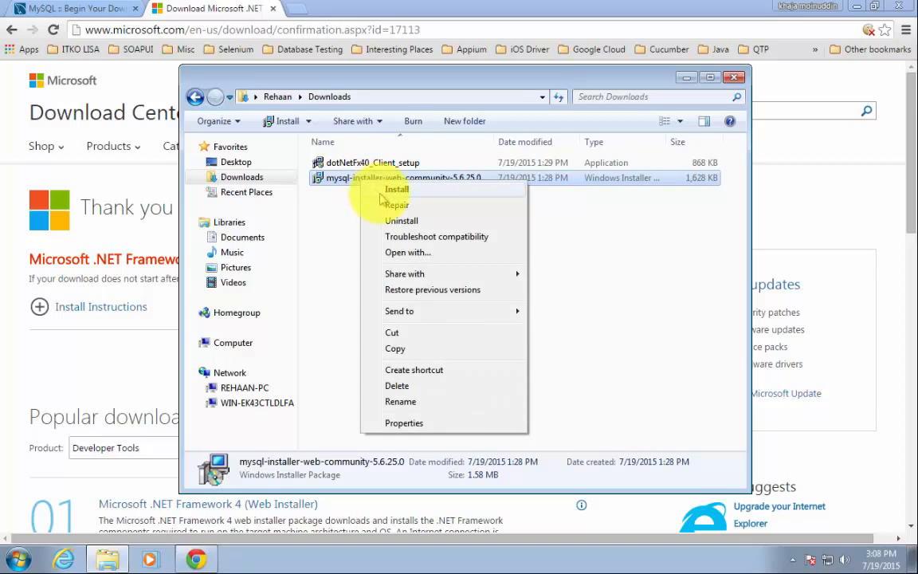
left_click(381, 193)
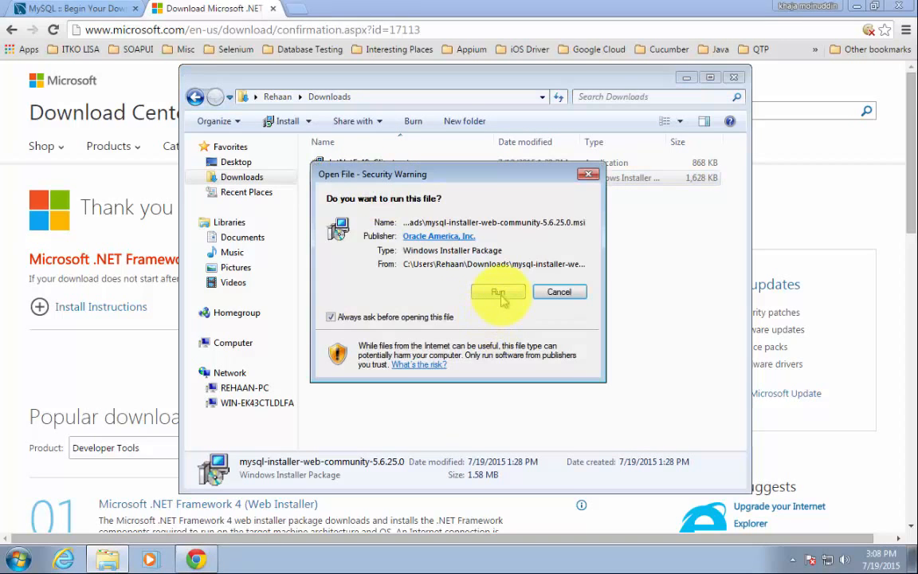
left_click(500, 293)
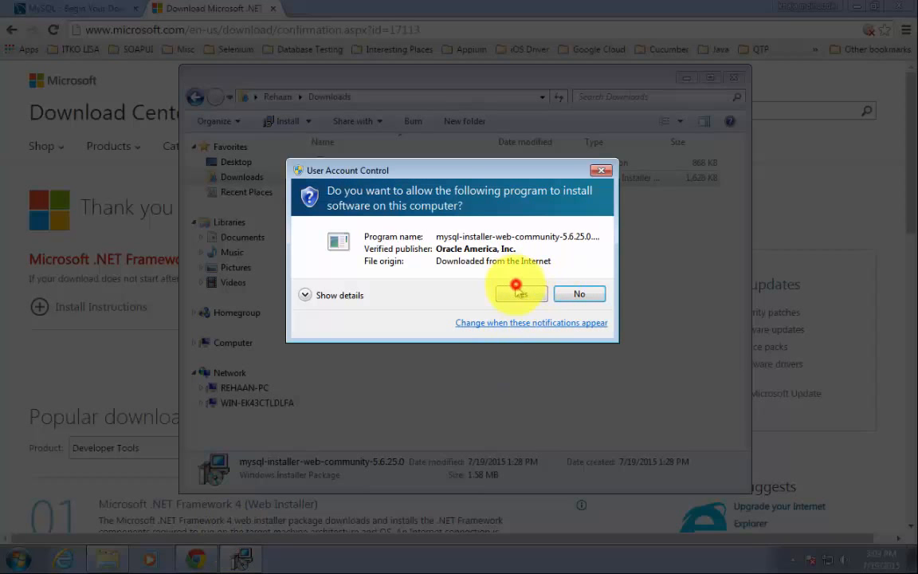
left_click(518, 292)
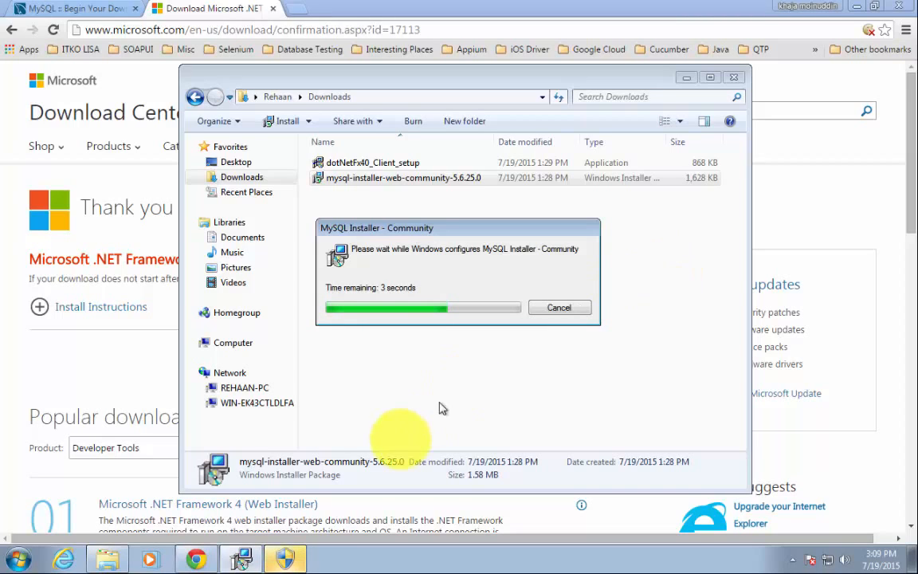
left_click(287, 553)
left_click(522, 295)
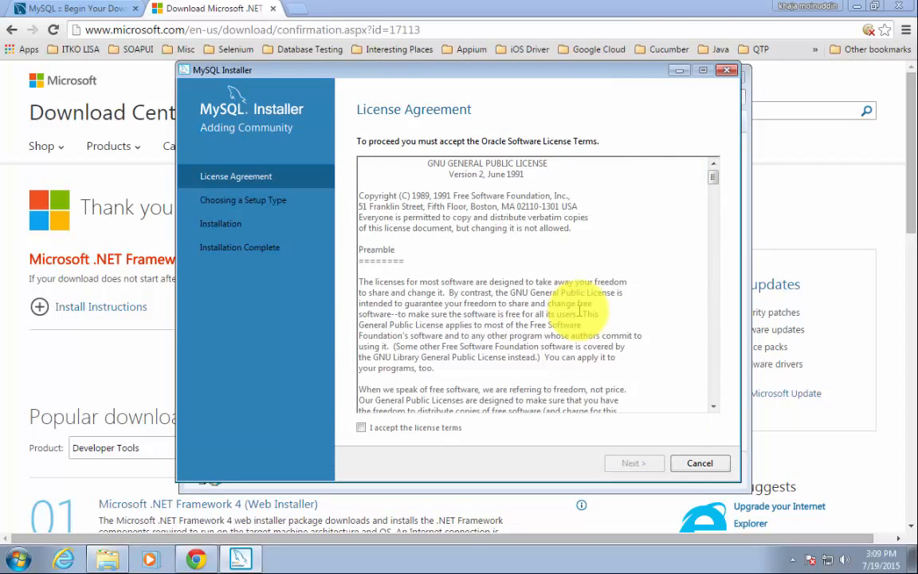
Step: Accept the MySQL license terms and continue with the Developer Default setup type to the requirements check
left_click(364, 428)
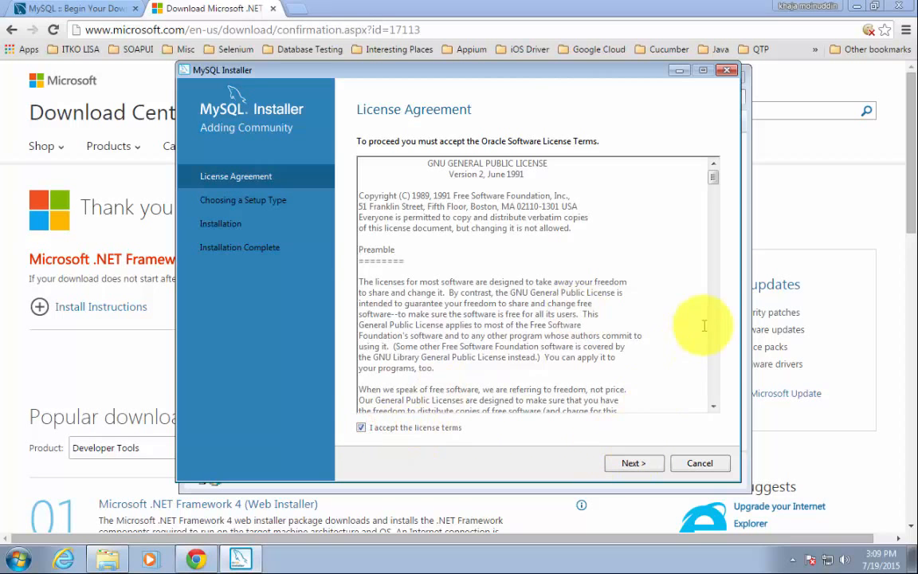
left_click_drag(714, 175, 725, 401)
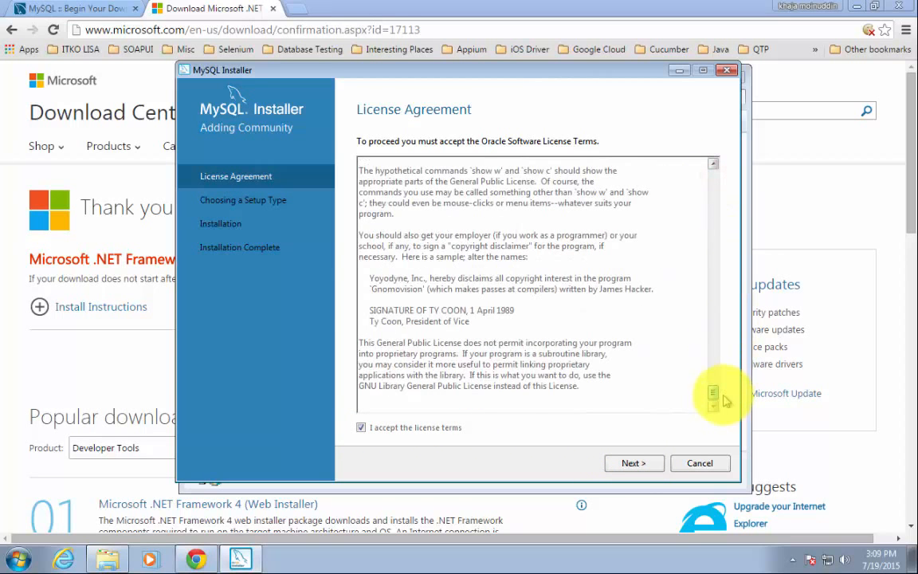
left_click(635, 464)
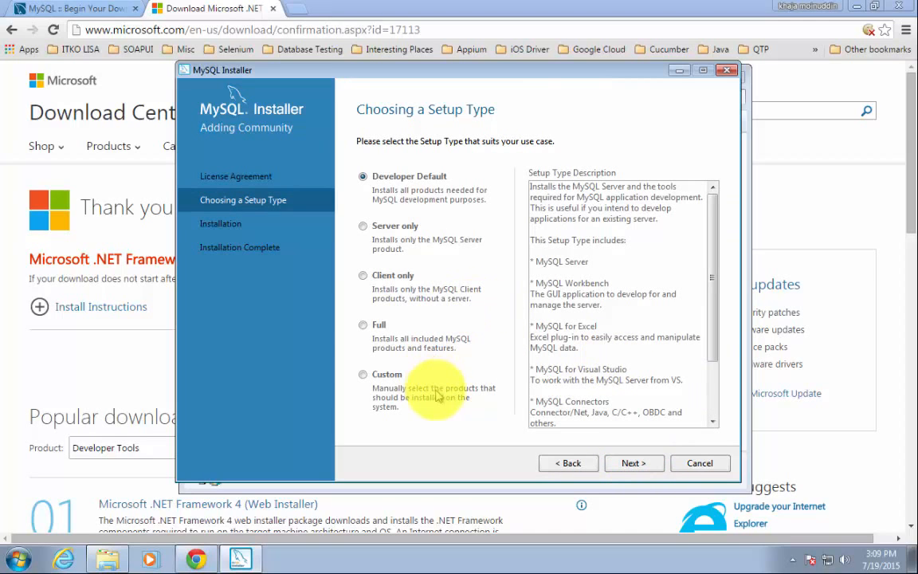
left_click(426, 442)
left_click(413, 446)
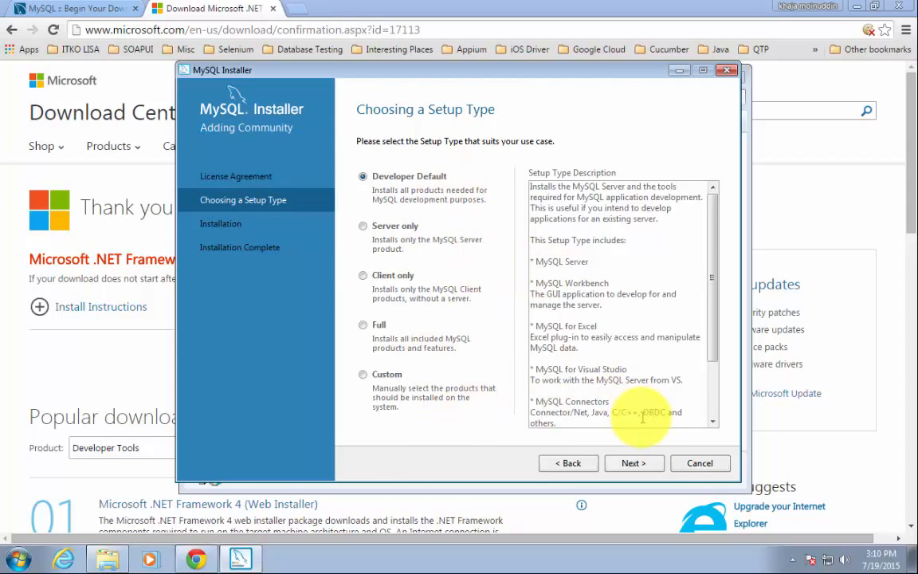
left_click(634, 463)
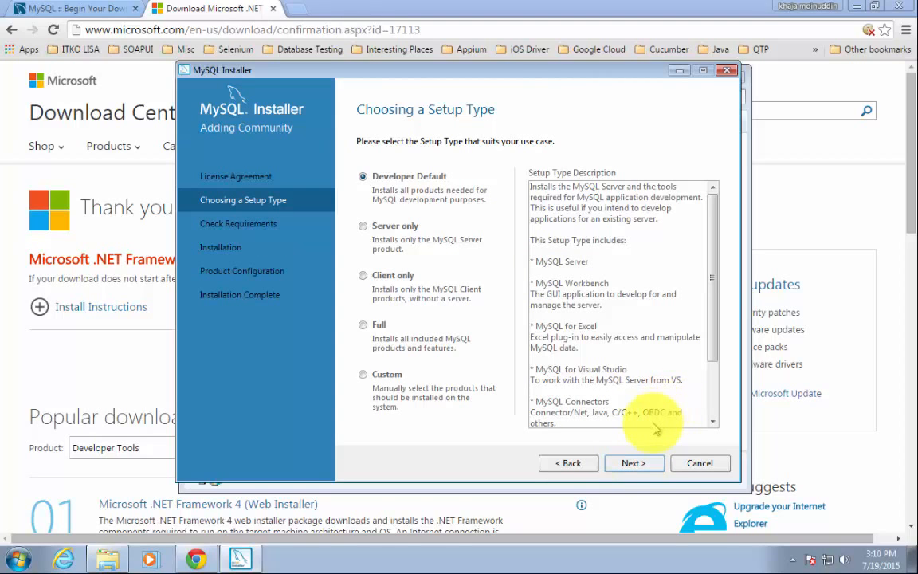
left_click(637, 468)
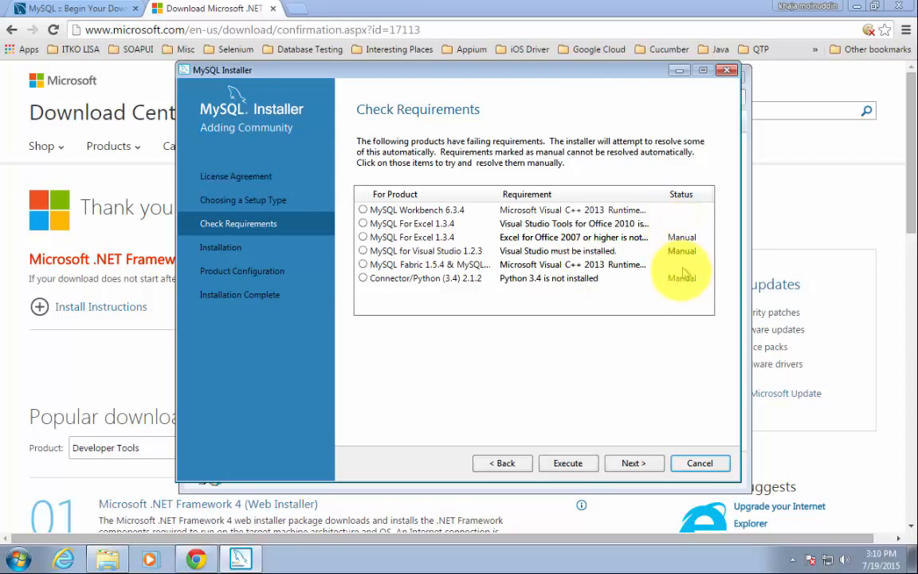
Step: Execute the failing requirements and install Microsoft Visual C++ 2013 Redistributable (x64), agreeing to its license terms and closing its setup
left_click(567, 463)
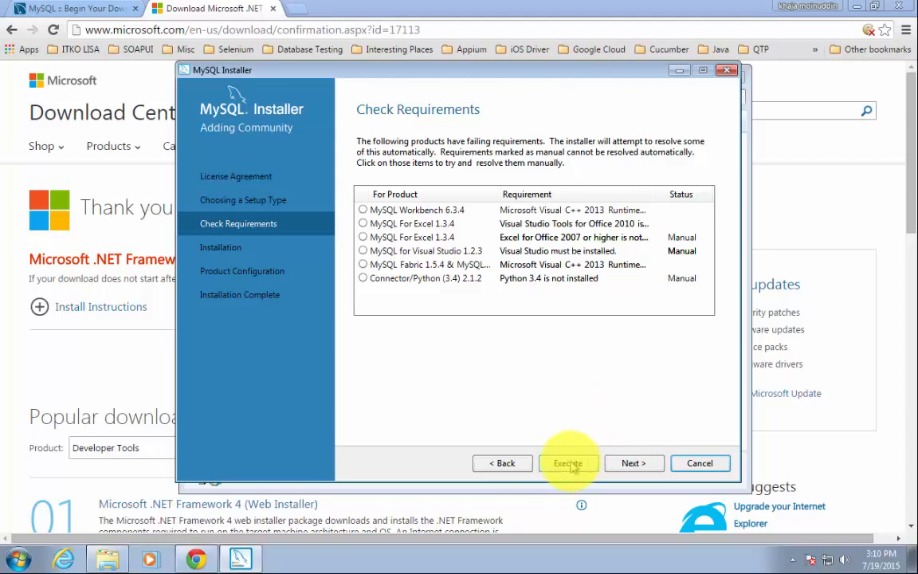
left_click(569, 464)
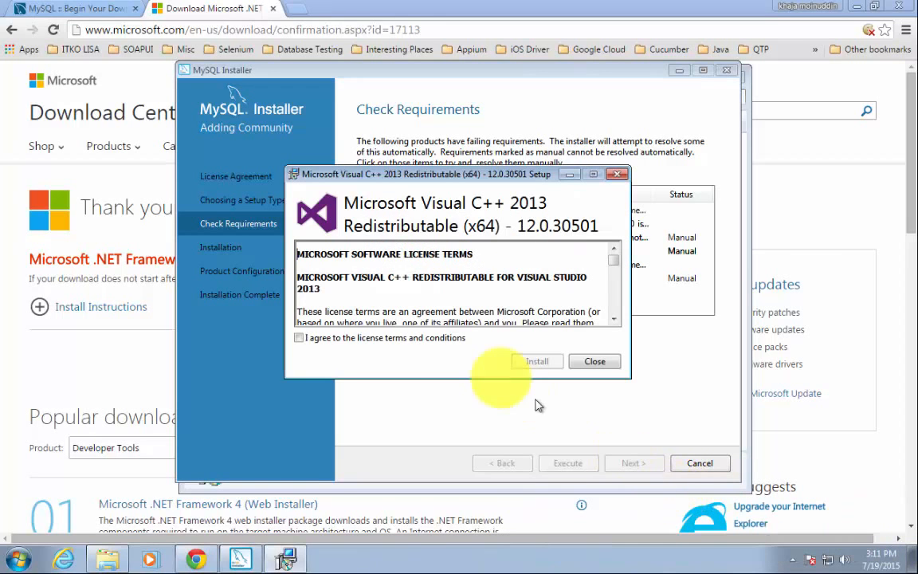
left_click(355, 340)
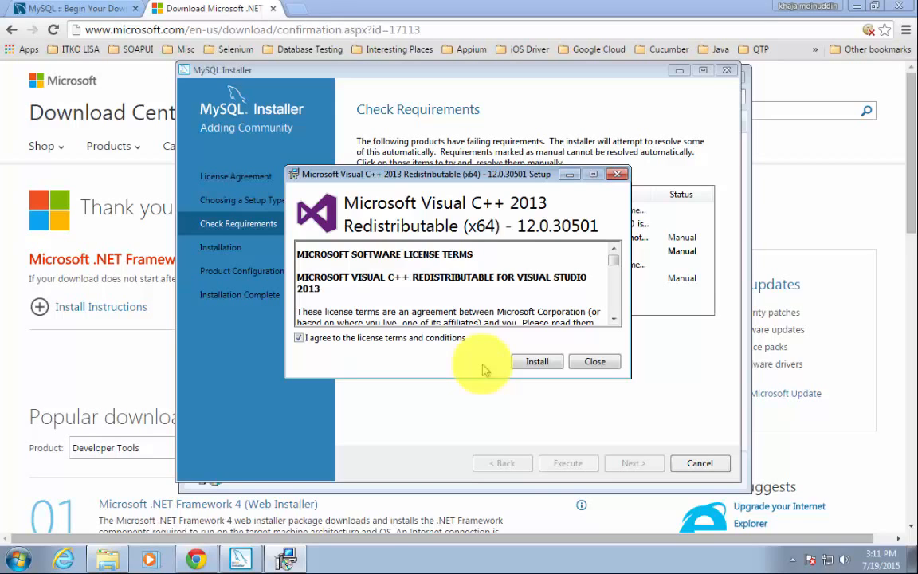
left_click(525, 365)
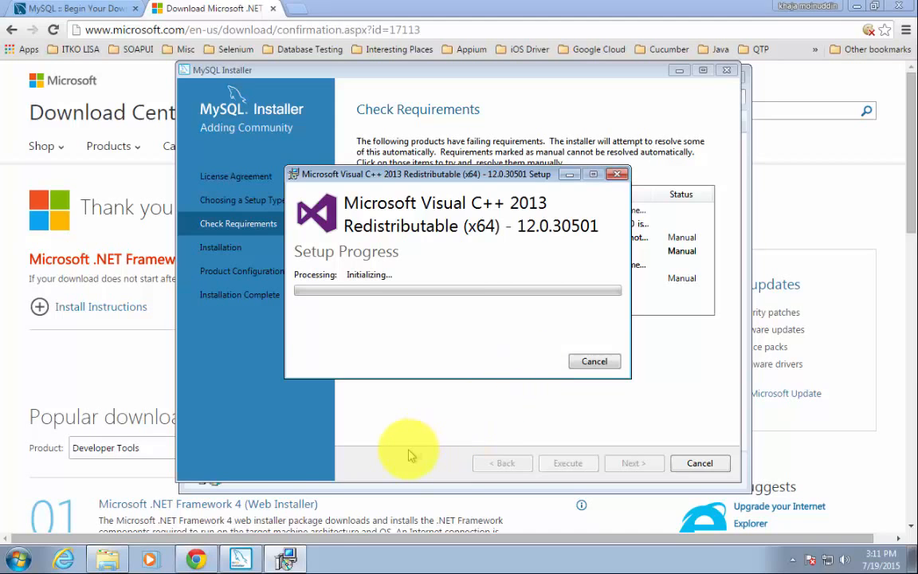
mouse_move(291, 559)
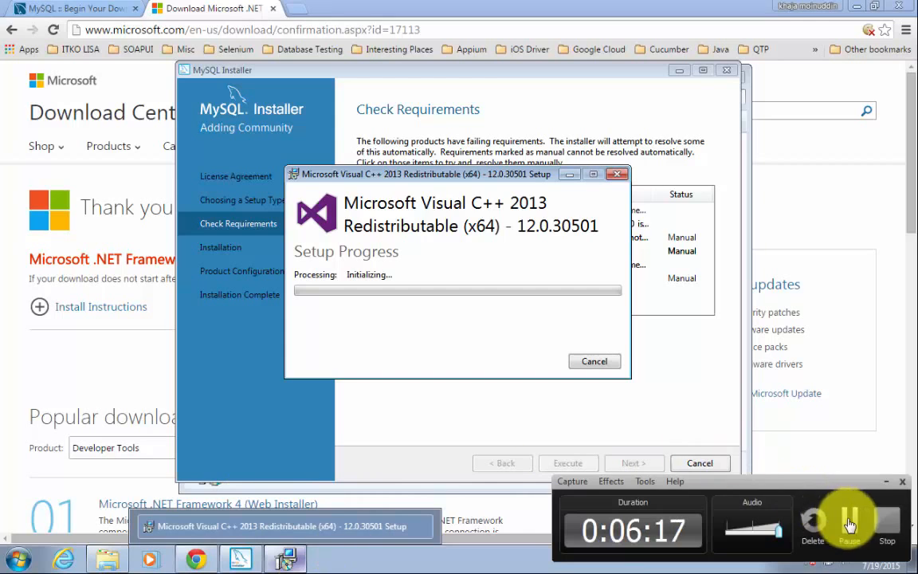
left_click(851, 526)
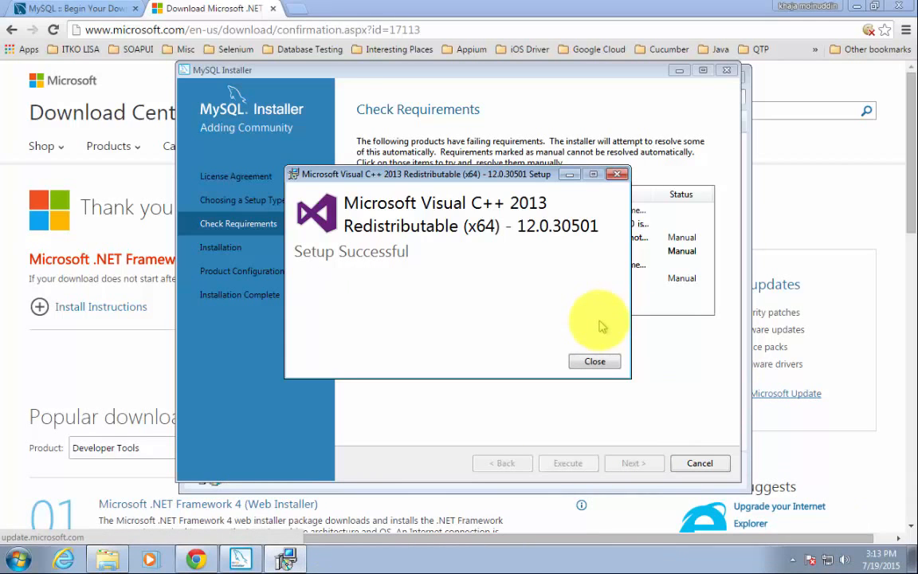
left_click(594, 361)
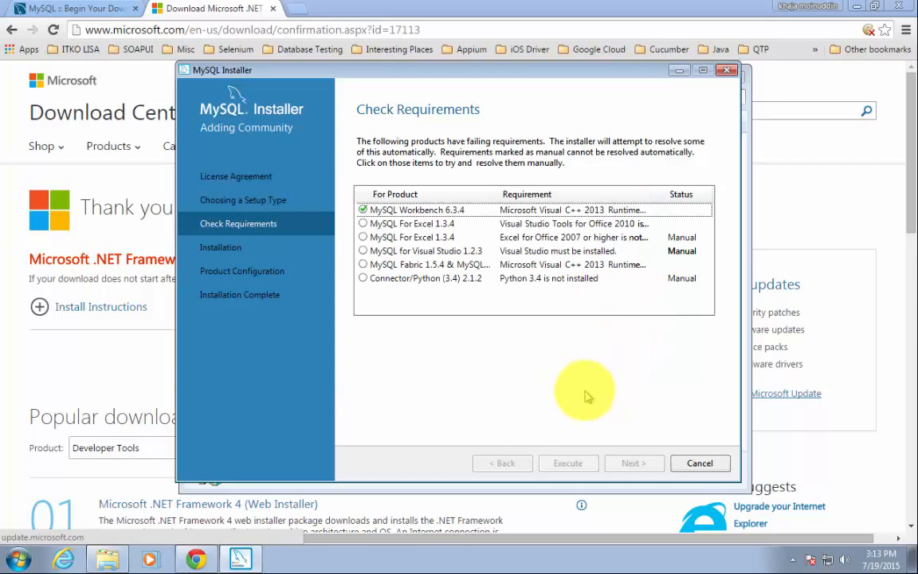
Step: Accept the license terms of Microsoft Visual Studio Tools for Office Runtime 2010 and start its installation
left_click(591, 223)
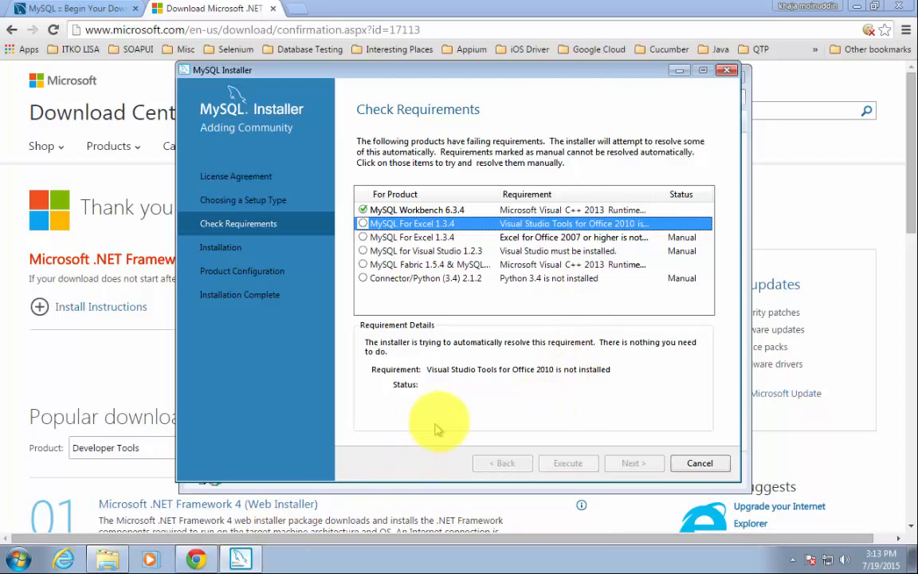
mouse_move(303, 561)
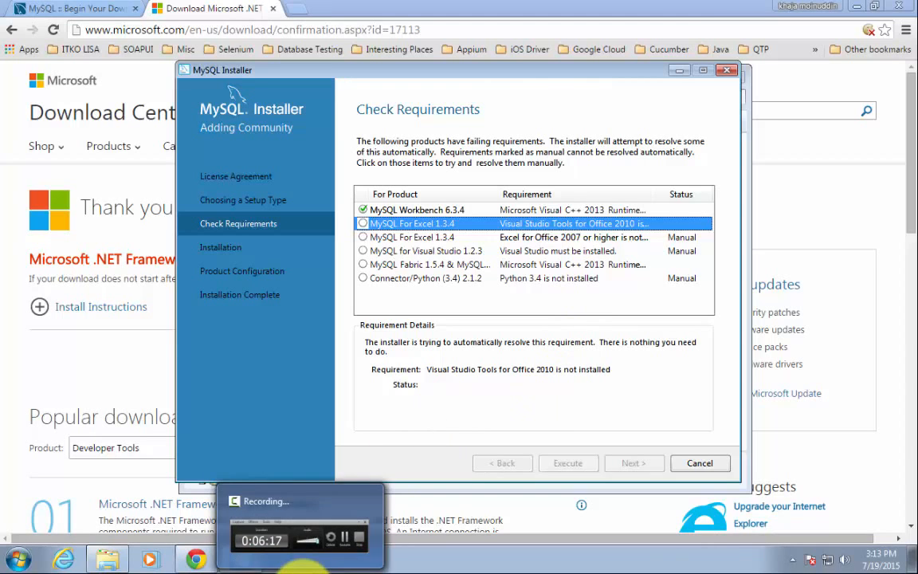
left_click(270, 479)
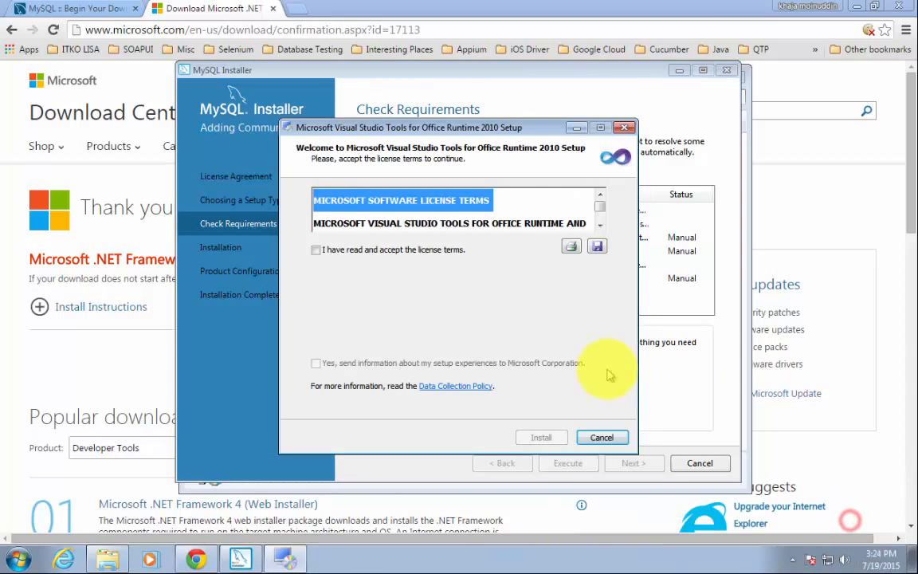
left_click(382, 250)
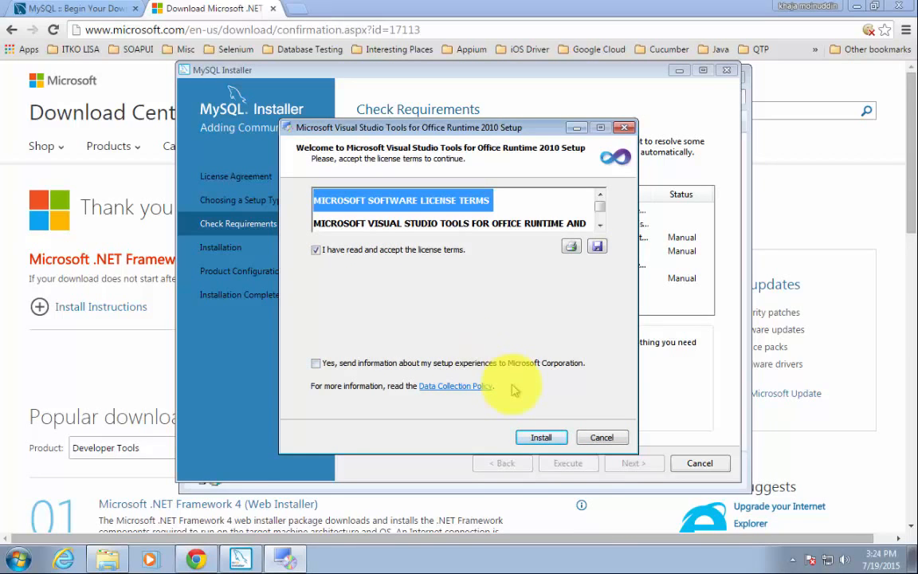
left_click(541, 435)
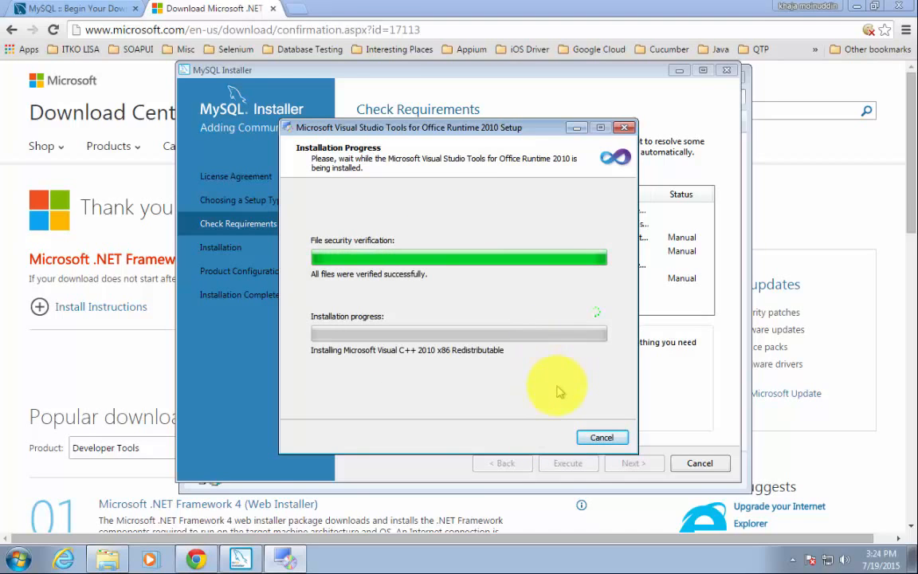
left_click(420, 400)
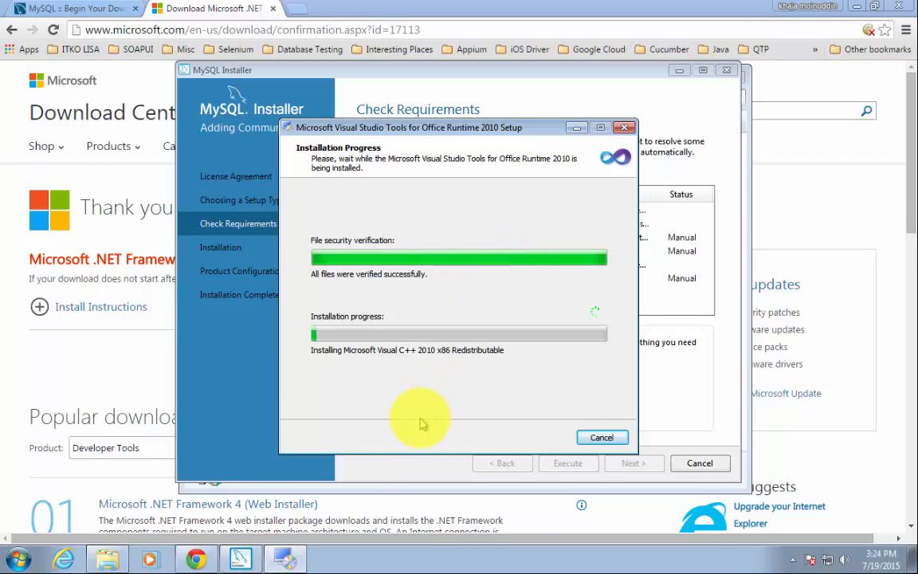
left_click(420, 419)
left_click(432, 396)
left_click(407, 397)
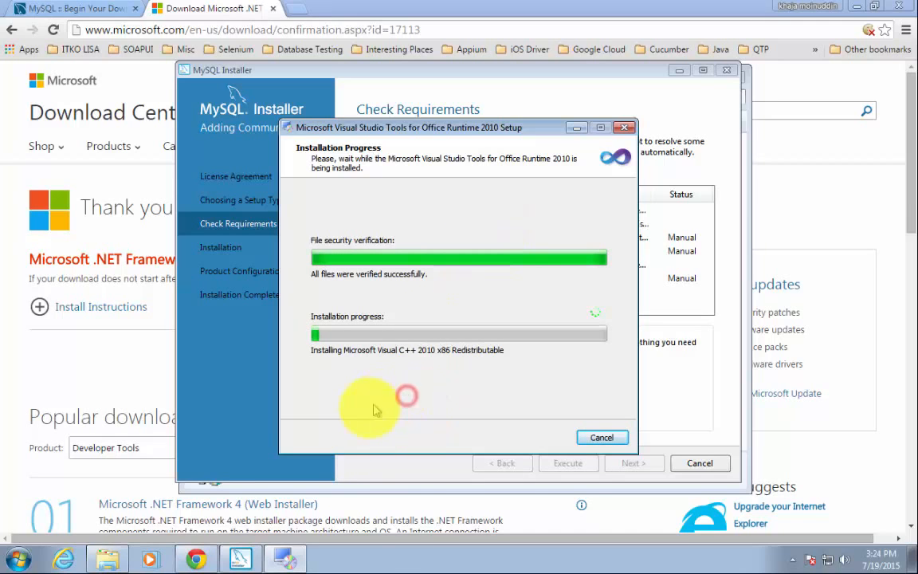
left_click(370, 408)
left_click(305, 573)
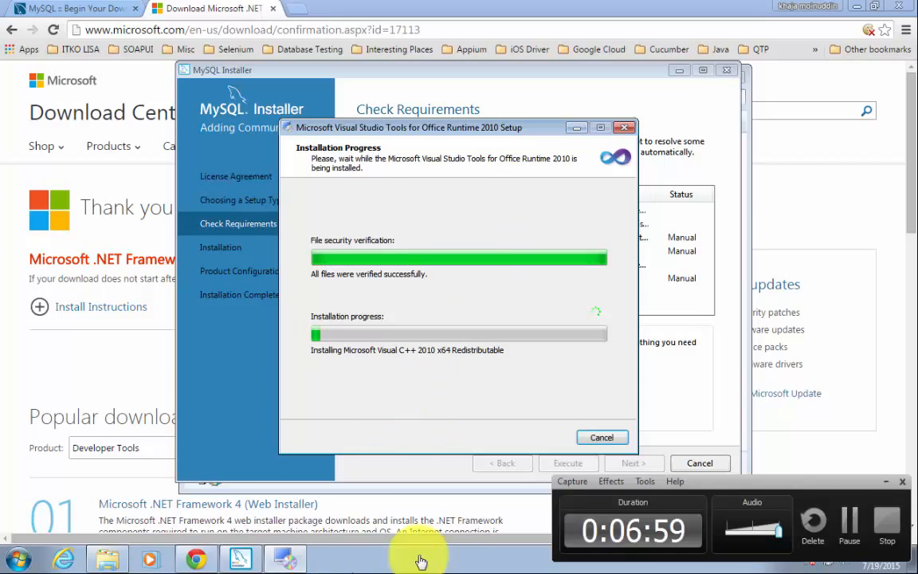
left_click(849, 521)
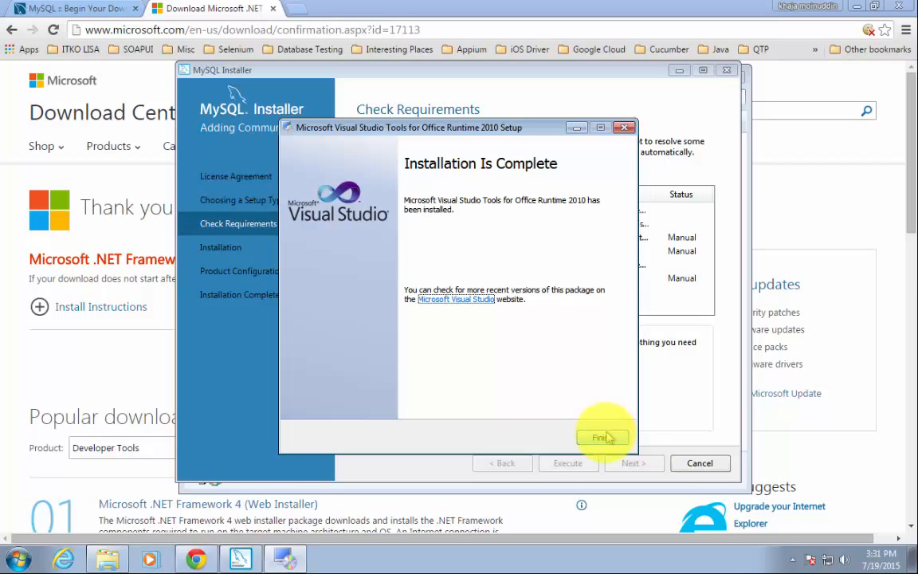
Step: Finish the Visual Studio Tools for Office Runtime 2010 setup and view the details of the MySQL Fabric 1.5.4 requirement
left_click(605, 431)
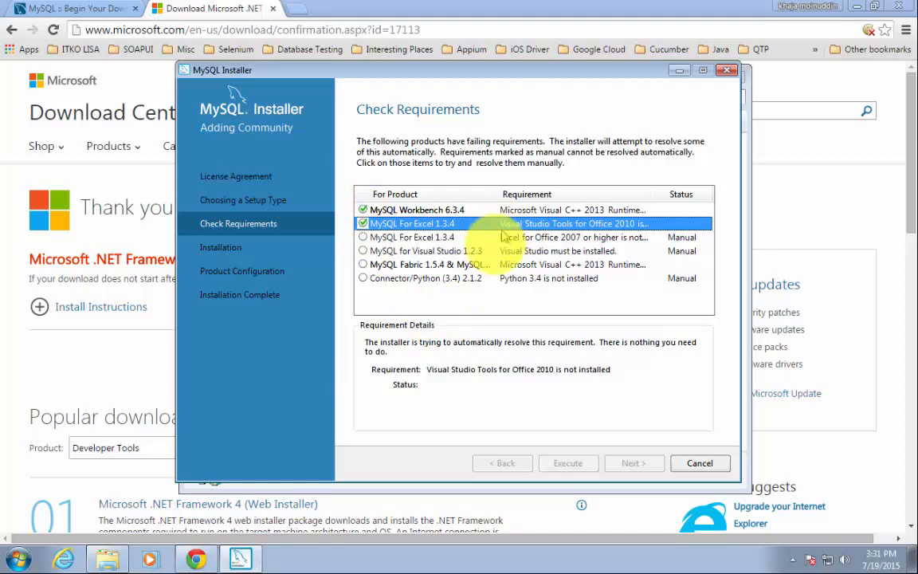
left_click(479, 265)
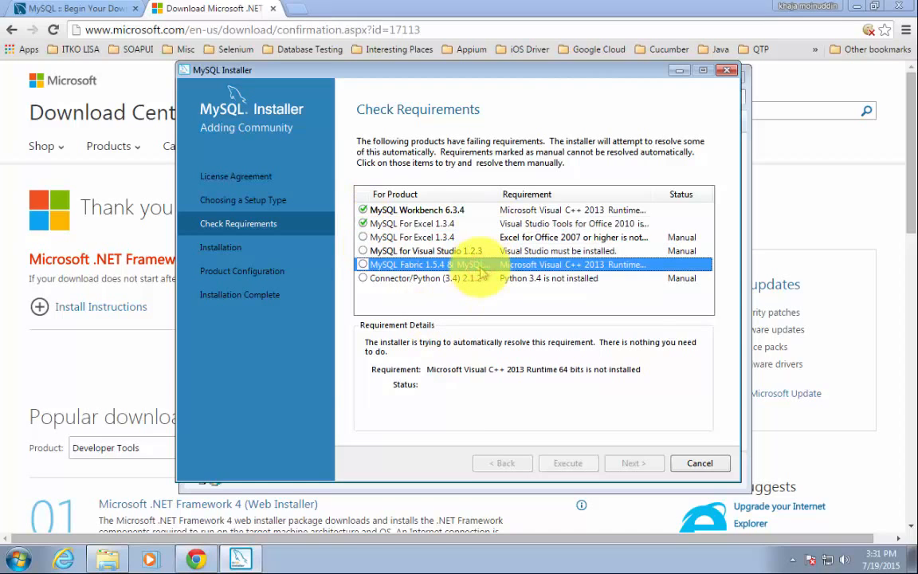
left_click(497, 394)
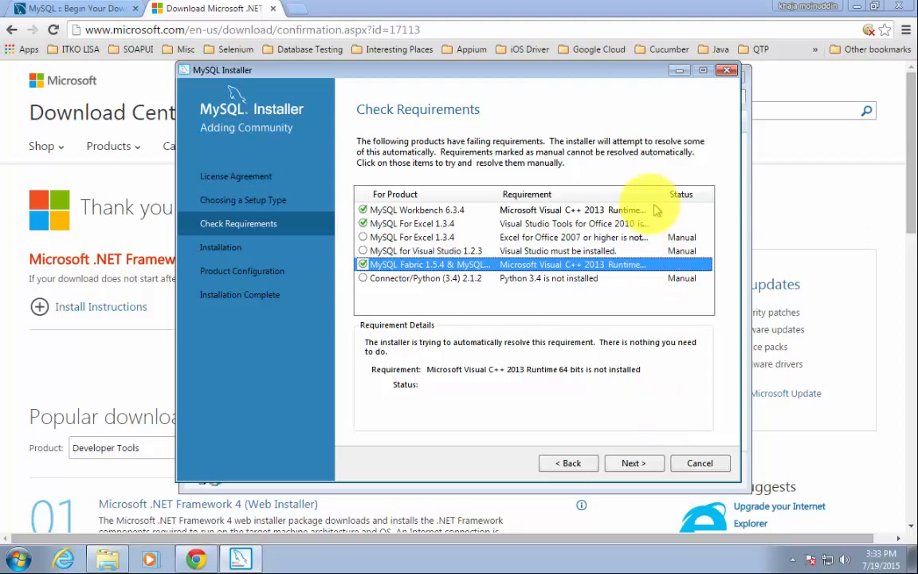
Step: Review the manual Excel, Visual Studio and Python 3.4 requirements, and agree to proceed without the products that need them
left_click(594, 237)
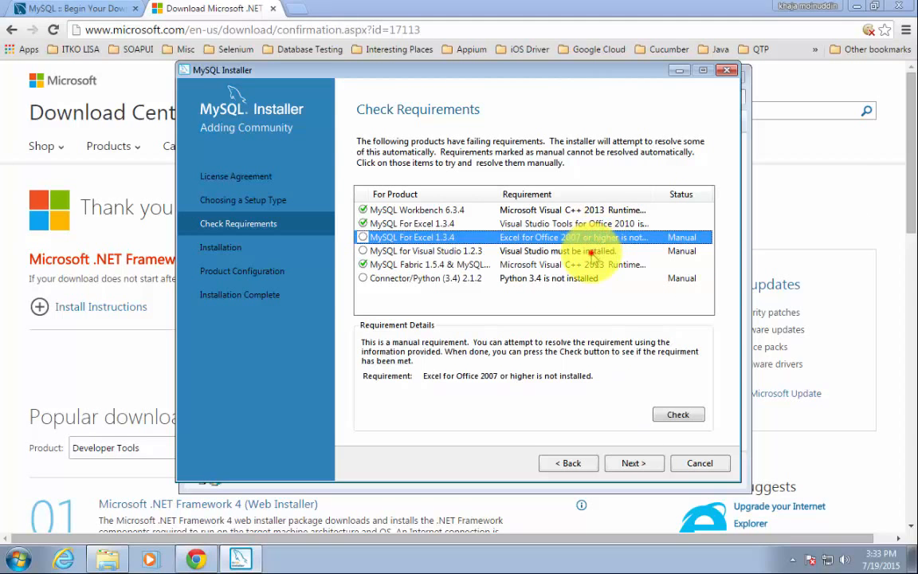
left_click(590, 250)
left_click(584, 278)
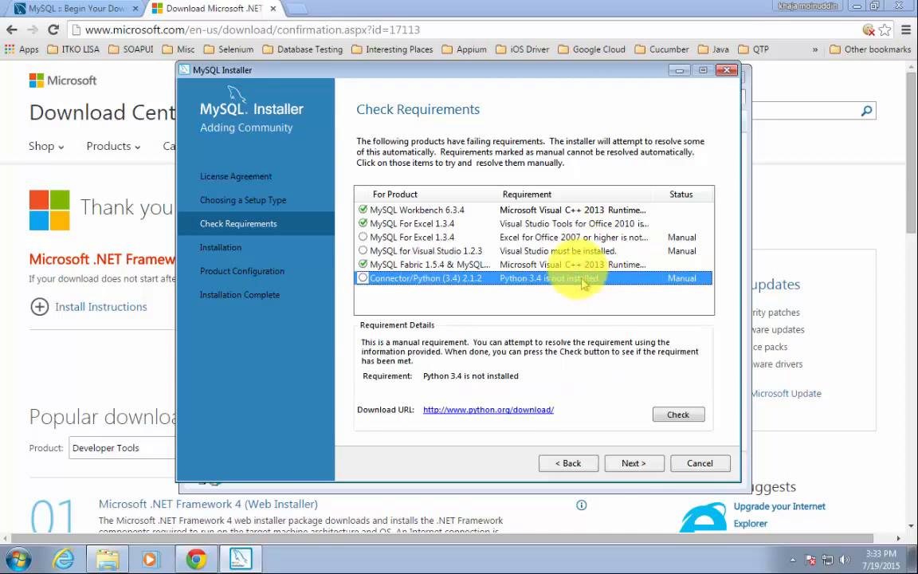
left_click(632, 462)
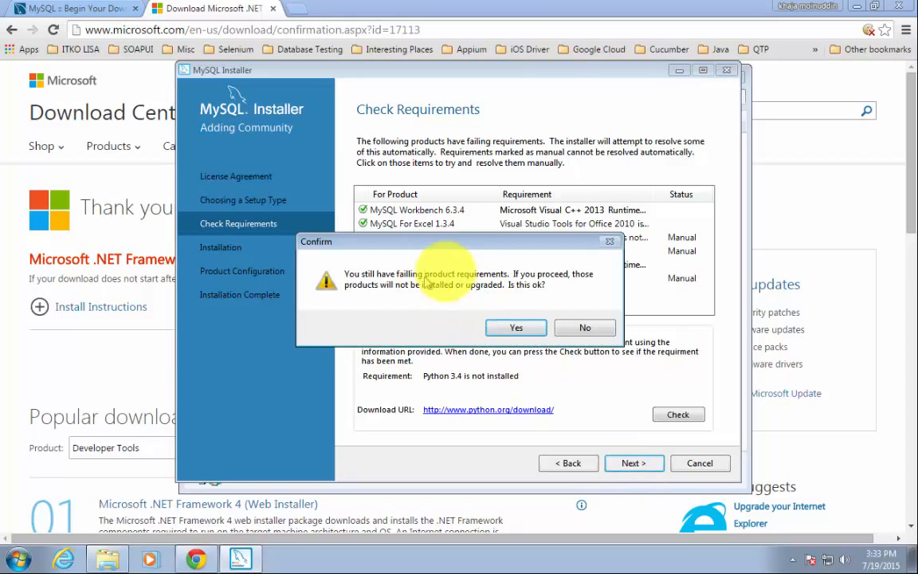
left_click(492, 330)
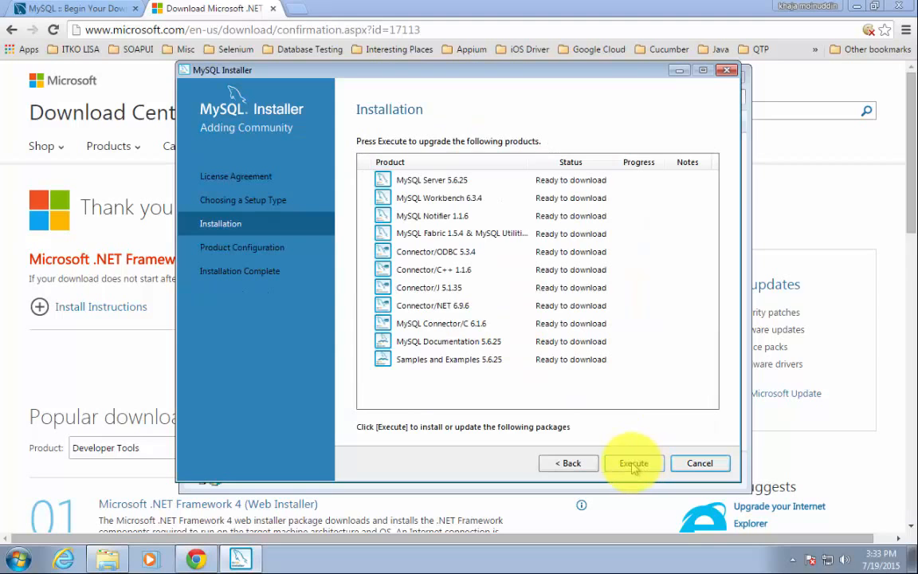
Step: Execute the download and installation of all listed MySQL products, from MySQL Server 5.6.25 to Samples and Examples 5.6.25
left_click(634, 421)
left_click(626, 427)
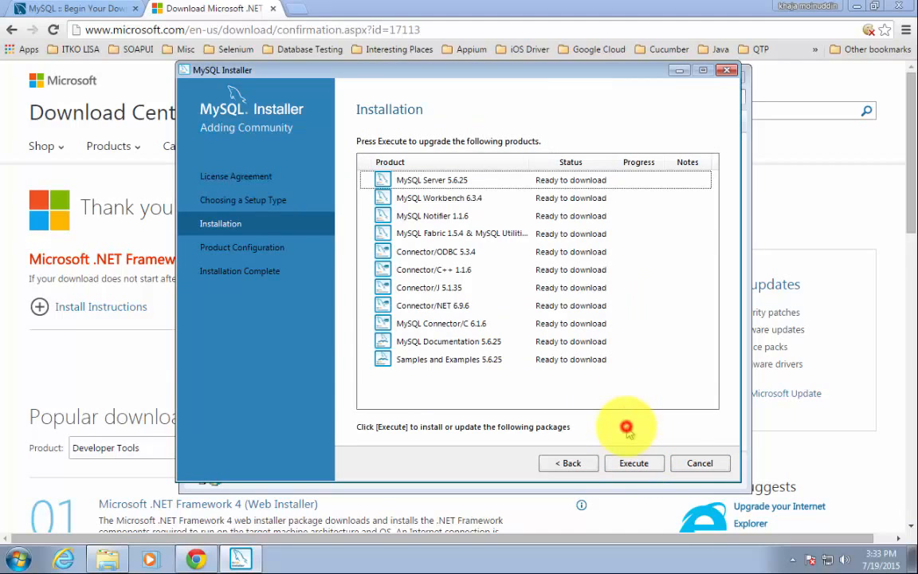
left_click(635, 457)
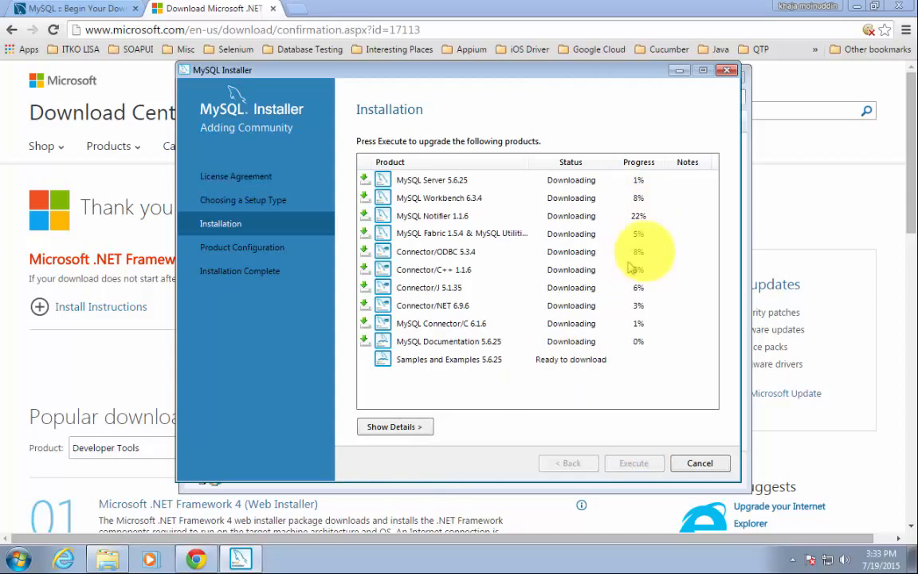
left_click(479, 439)
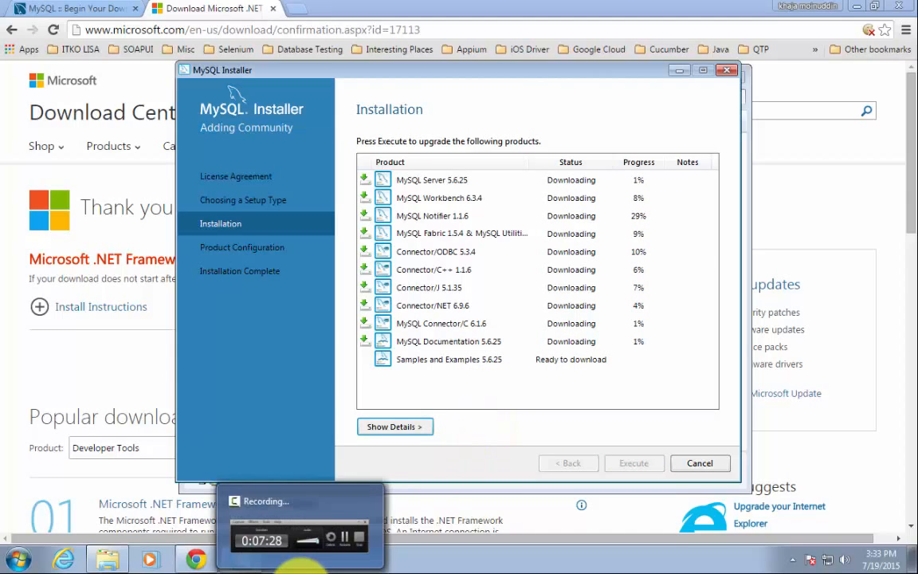
left_click(303, 549)
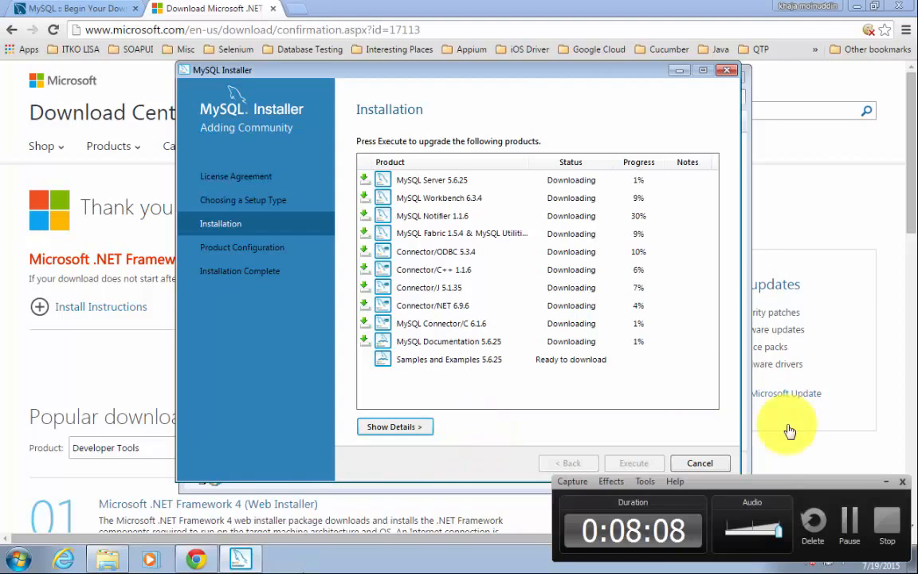
left_click(843, 522)
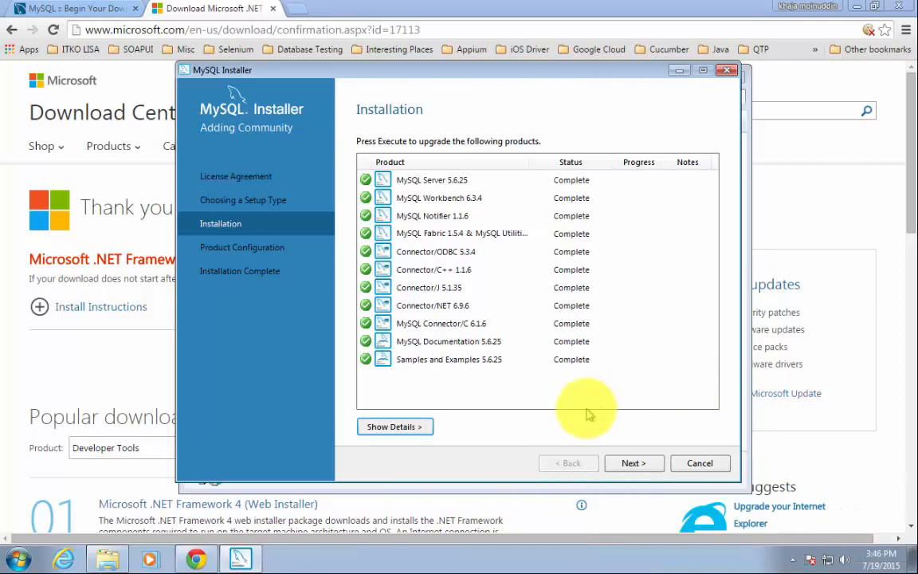
Step: Check the installation status of the products and proceed through Product Configuration to the MySQL Server 5.6.25 configuration
left_click(555, 424)
left_click(522, 431)
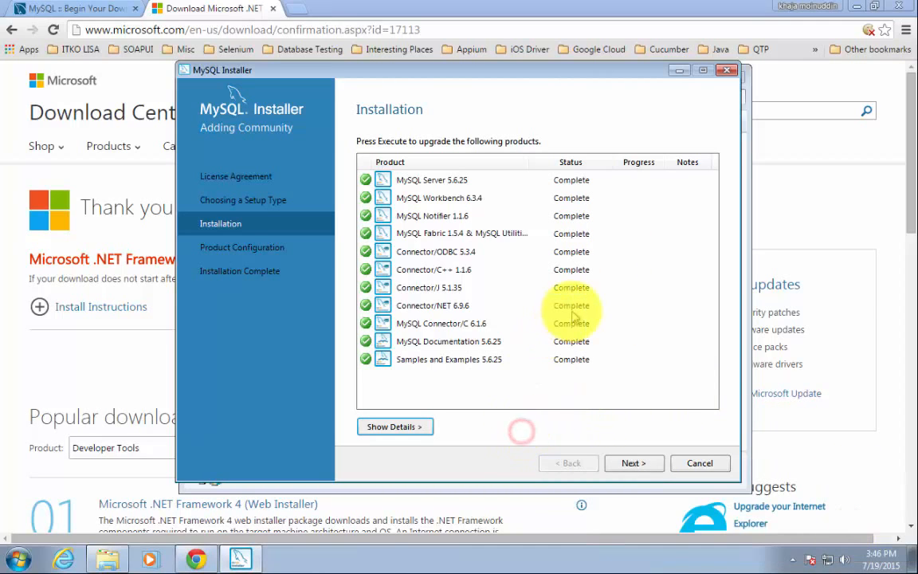
left_click(575, 181)
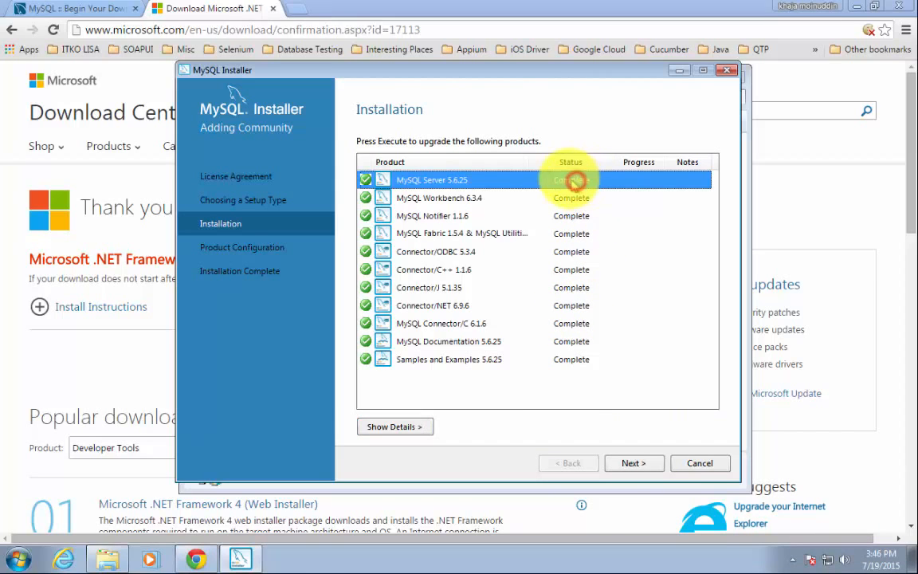
left_click(572, 234)
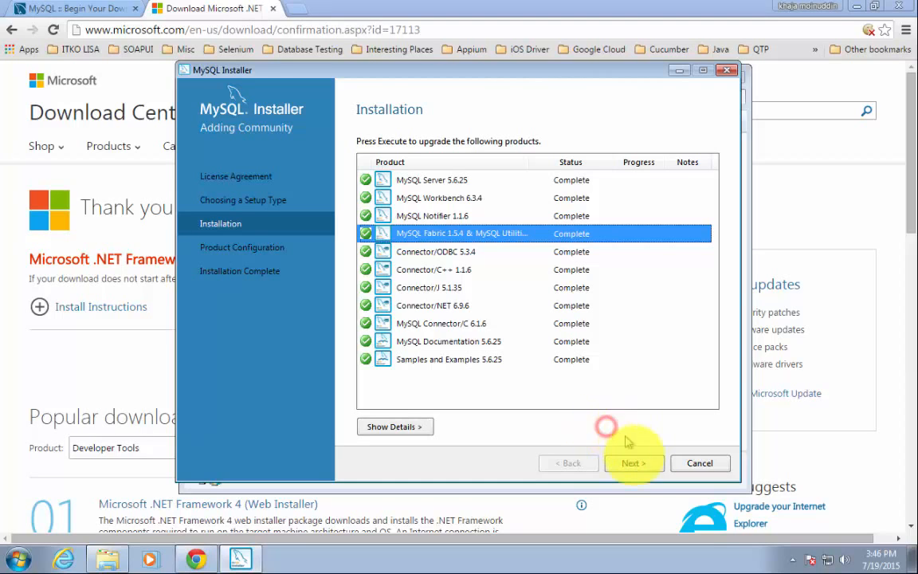
left_click(635, 464)
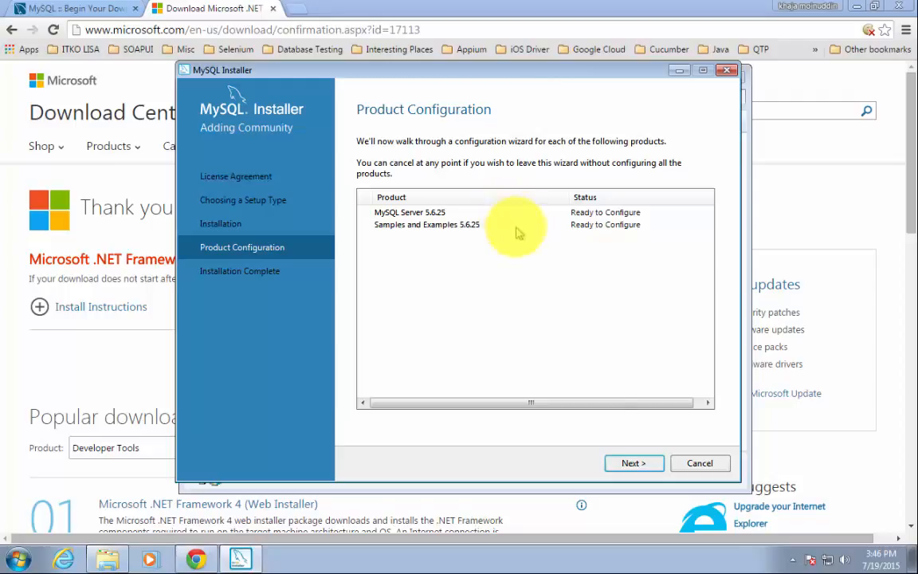
left_click(630, 463)
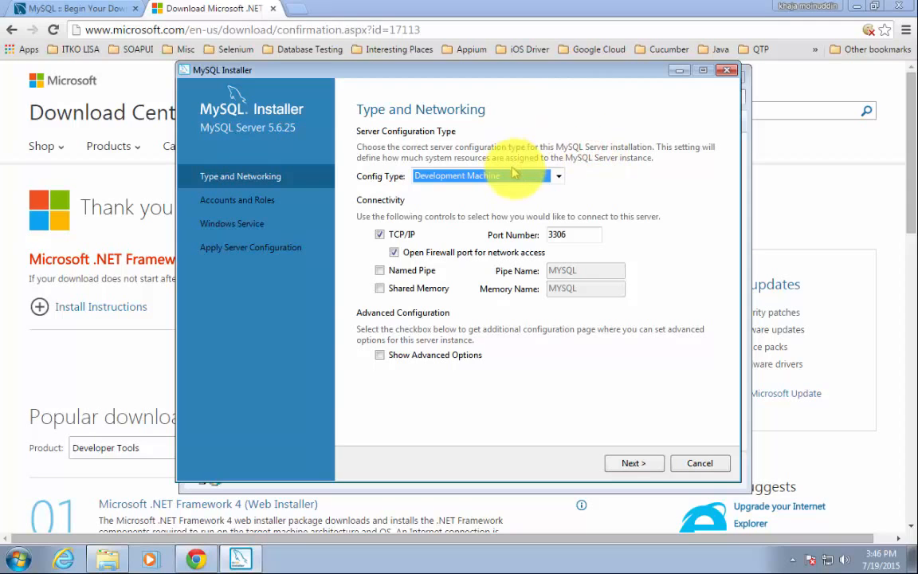
Step: Keep the Development Machine configuration type and TCP/IP port 3306 for the server, and continue to Accounts and Roles
left_click(465, 178)
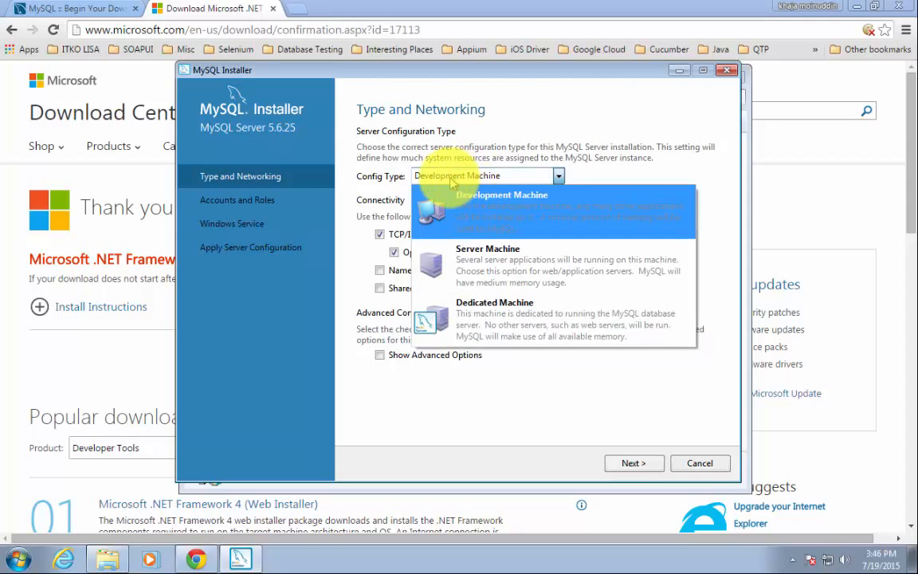
left_click(631, 162)
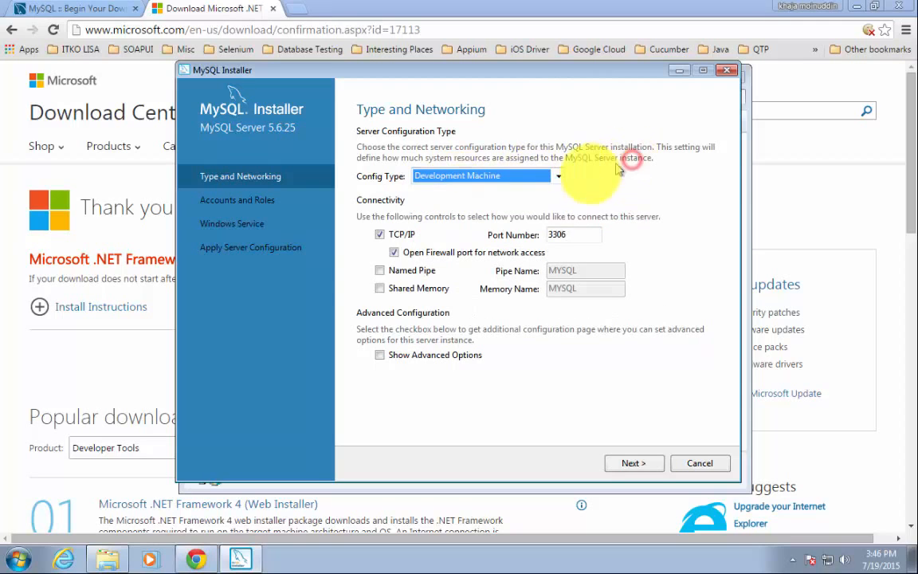
double_click(562, 234)
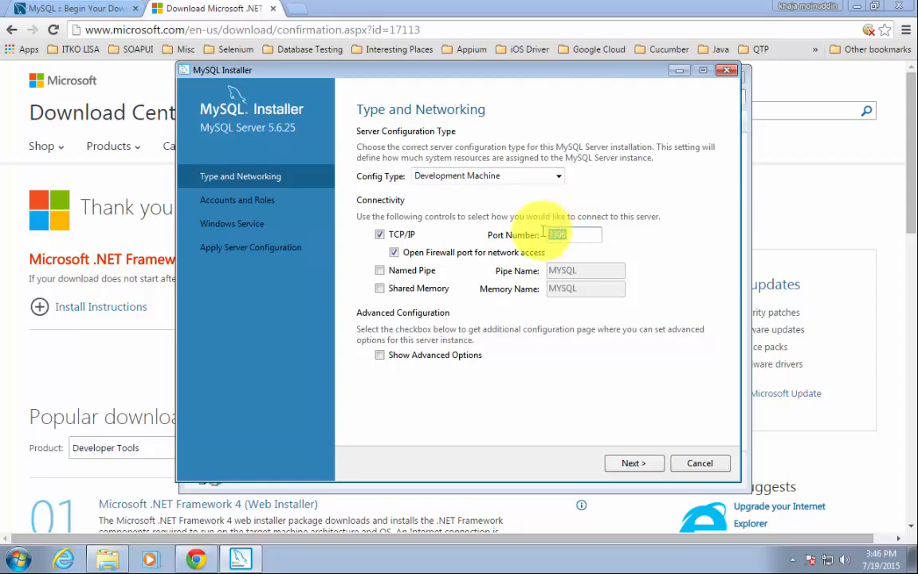
left_click(562, 380)
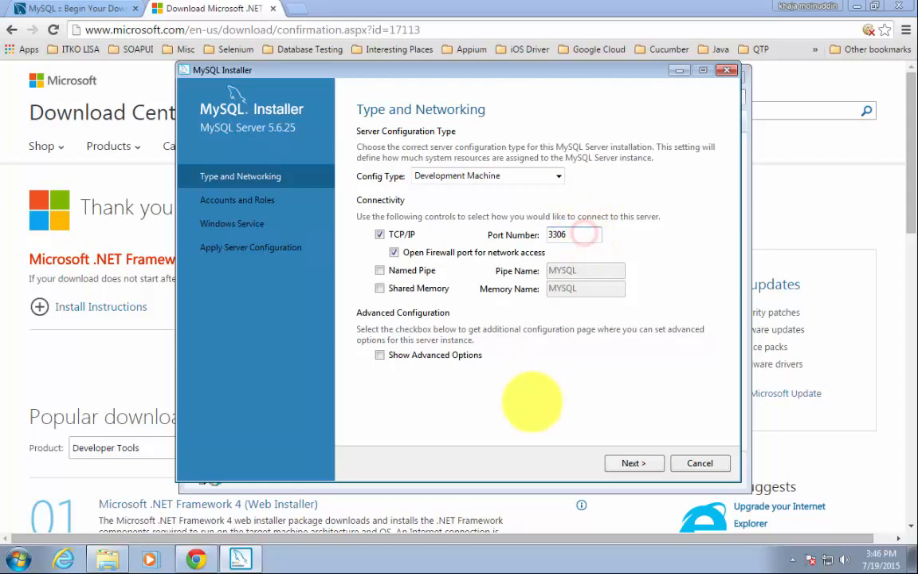
left_click(531, 424)
left_click(557, 421)
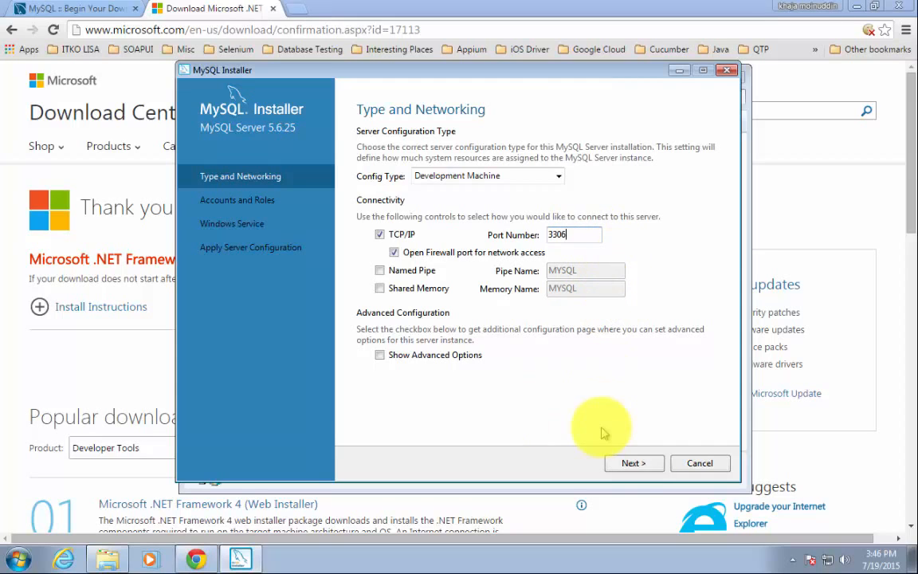
left_click(633, 464)
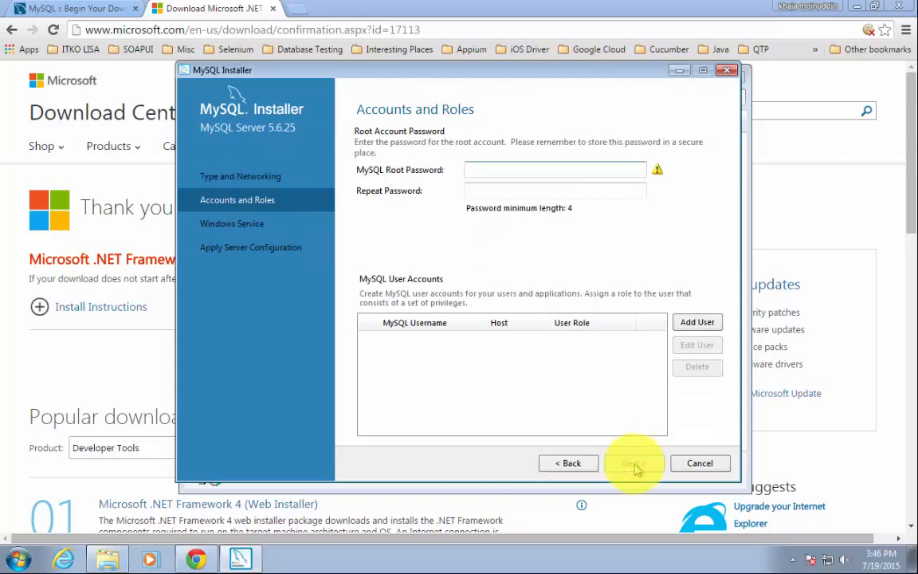
Step: Enter the MySQL root password and repeat it for confirmation
left_click(570, 170)
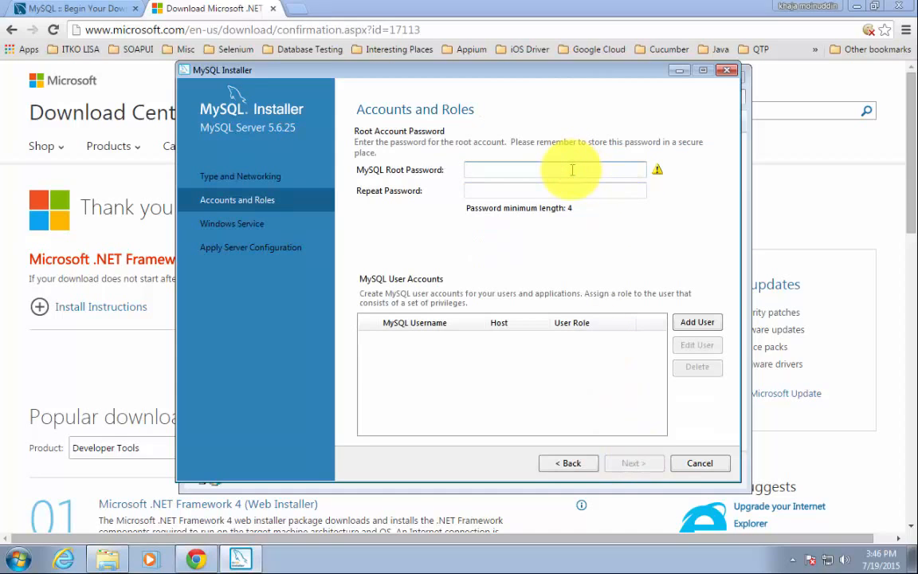
type("••••")
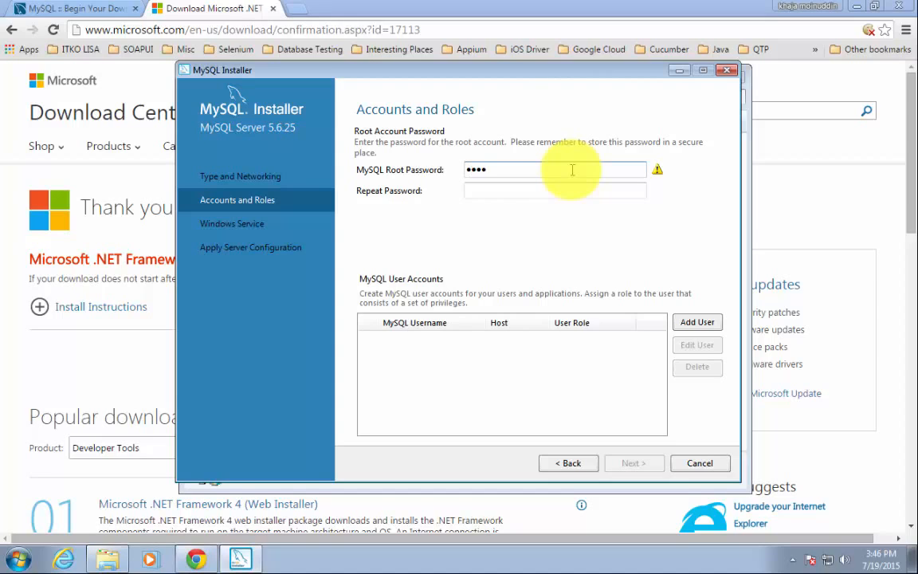
type("••••")
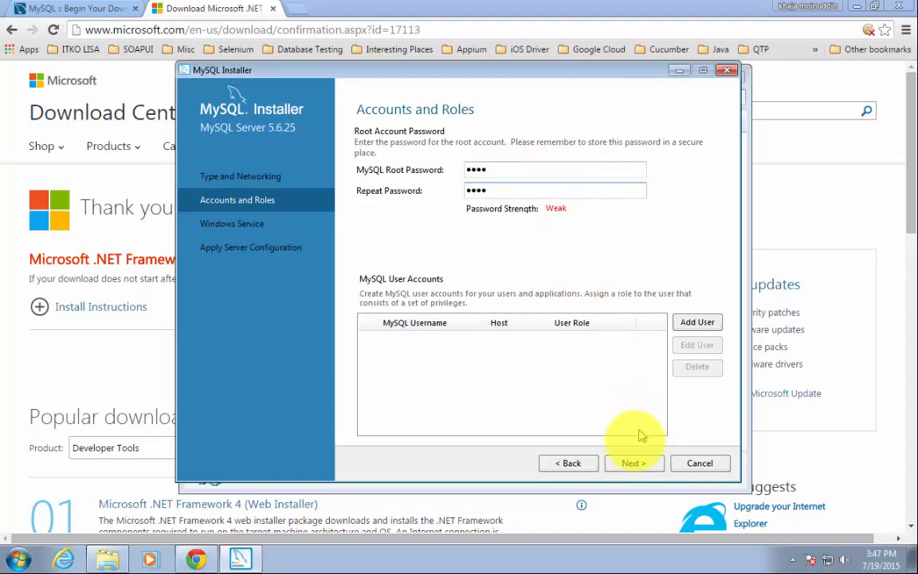
Step: Accept the root account setup and keep the Windows service MySQL56, starting at system startup under the Standard System Account
left_click(631, 464)
left_click(632, 464)
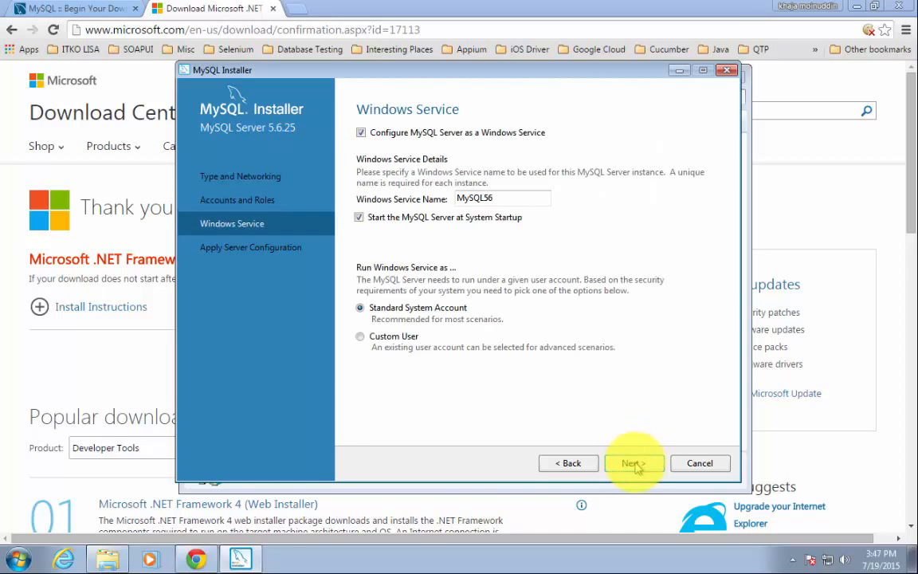
left_click(635, 466)
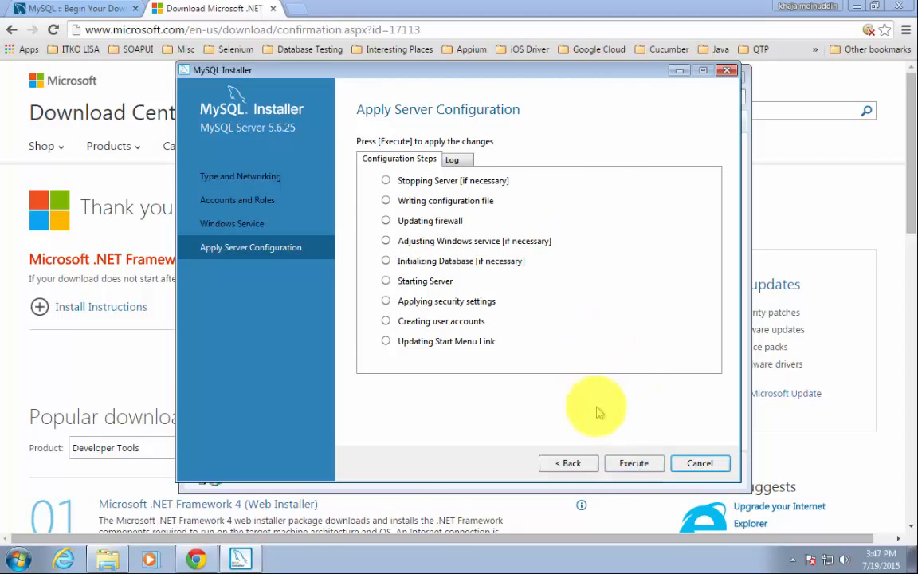
Step: Execute the server configuration steps for MySQL Server 5.6.25 and finish its configuration
left_click(636, 464)
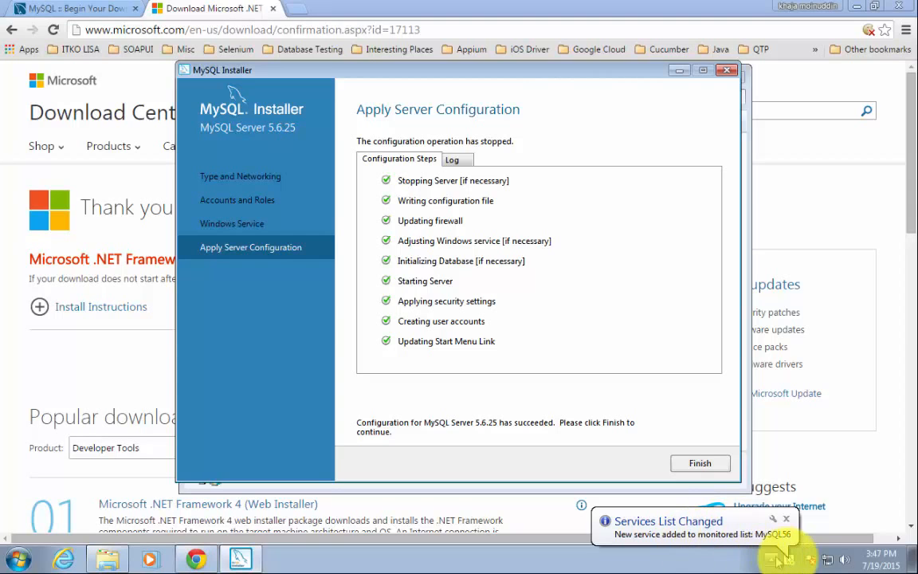
left_click(796, 561)
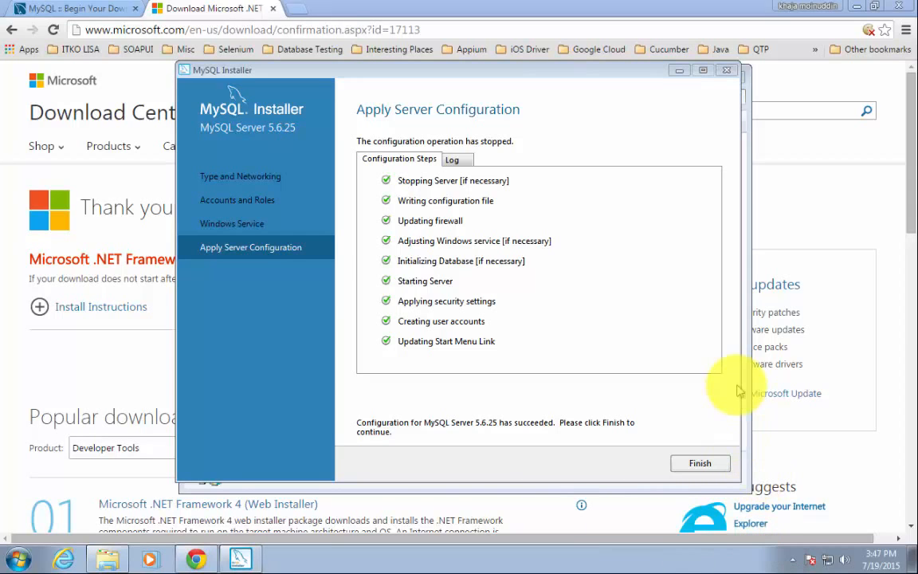
left_click(689, 460)
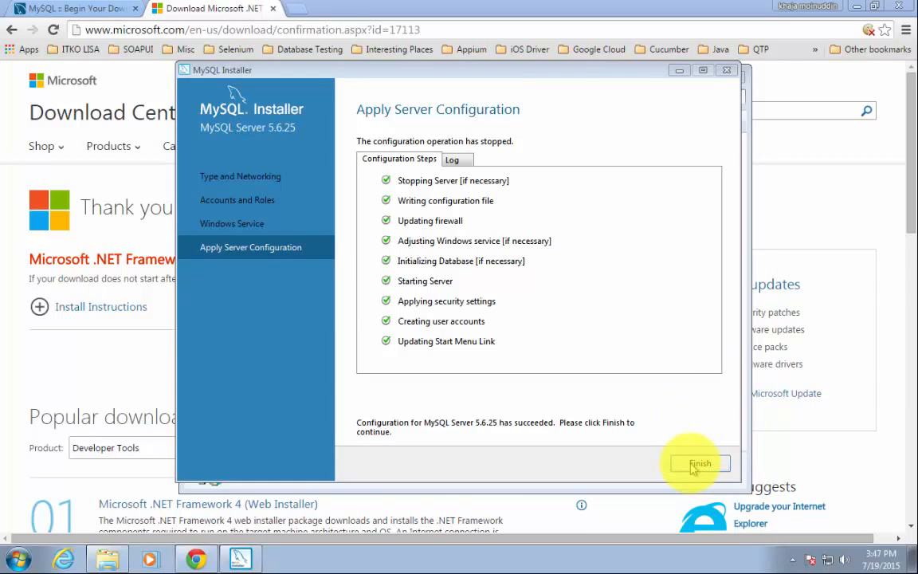
left_click(692, 466)
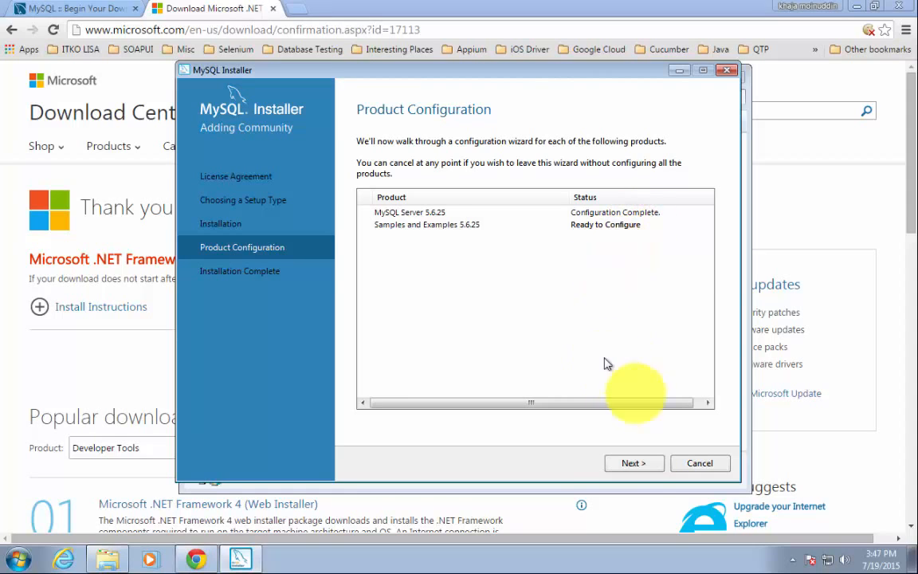
Step: Proceed to the Samples and Examples configuration, check the root credentials against MySQL Server 5.6.25, and continue to Apply Server Configuration
left_click(633, 463)
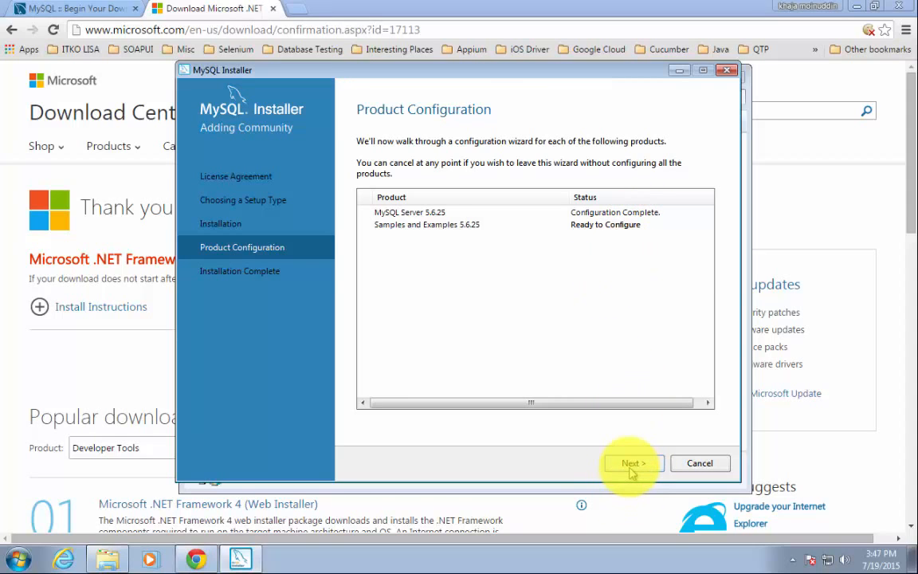
left_click(630, 466)
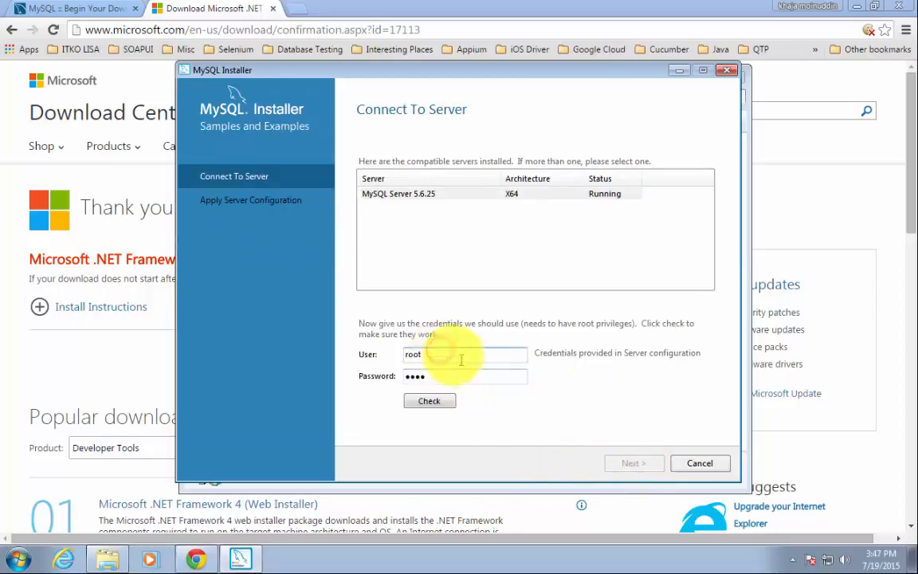
left_click(434, 400)
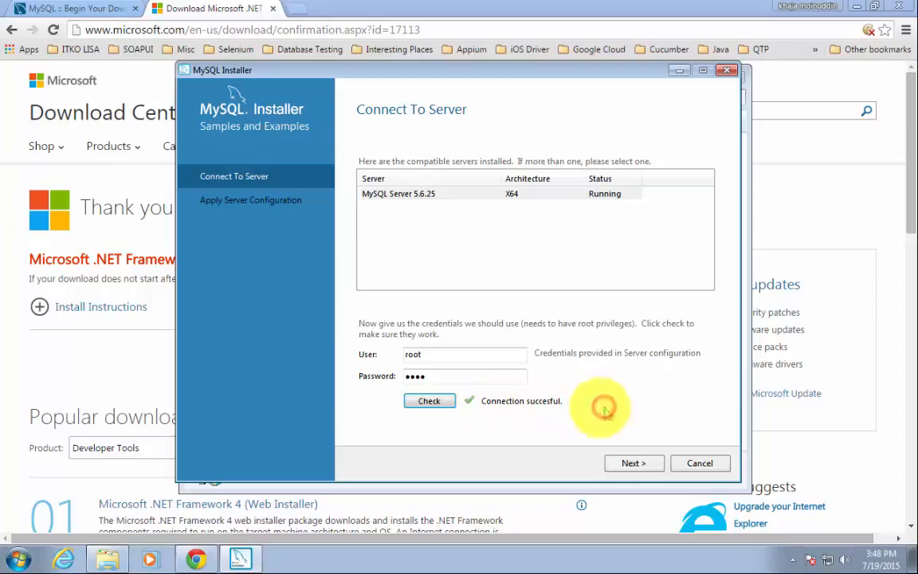
left_click(632, 461)
left_click(633, 460)
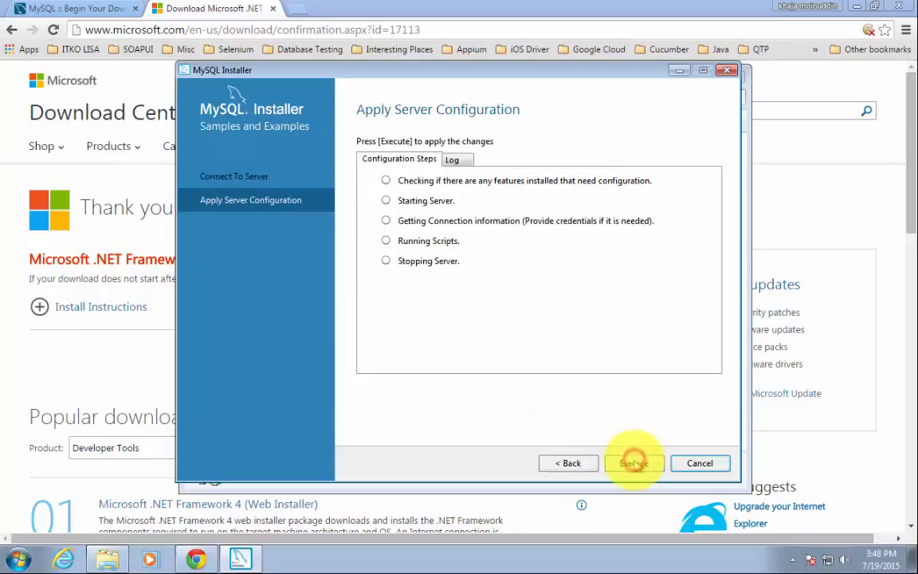
Step: Execute the configuration steps for Samples and Examples 5.6.25 and finish its configuration
left_click(634, 464)
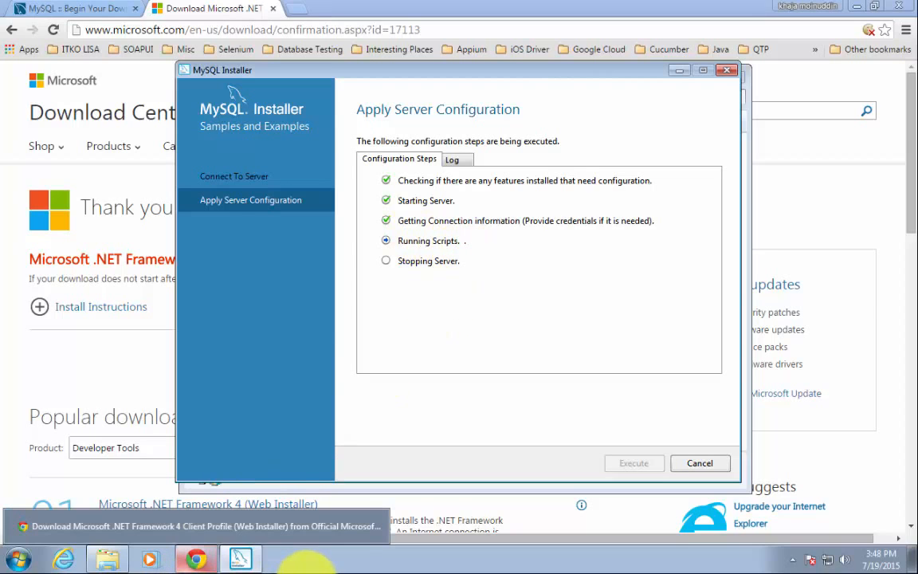
mouse_move(303, 564)
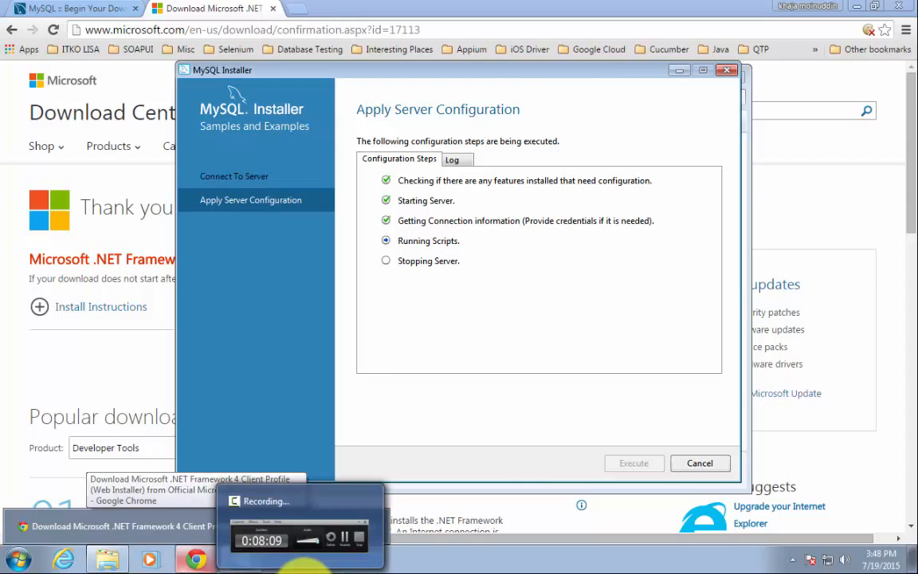
left_click(305, 571)
left_click(848, 519)
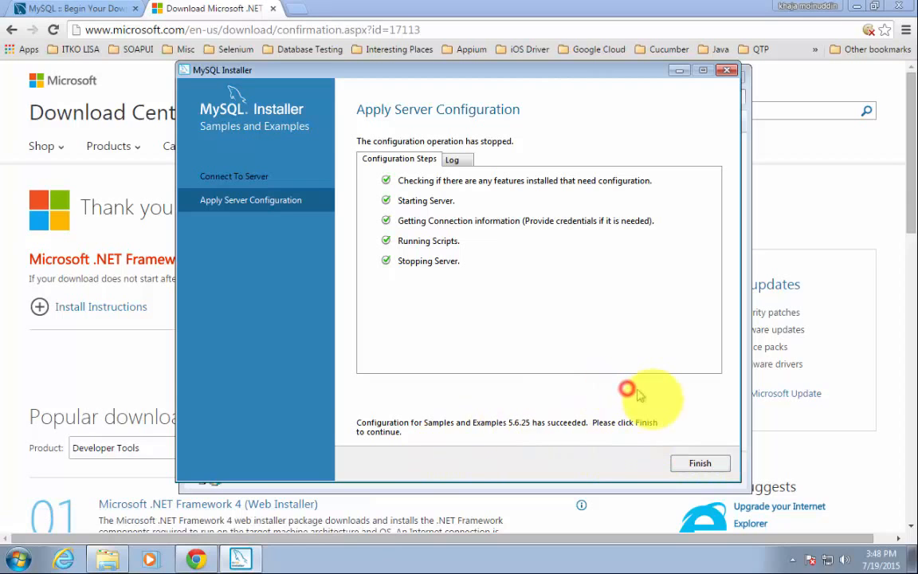
left_click(692, 462)
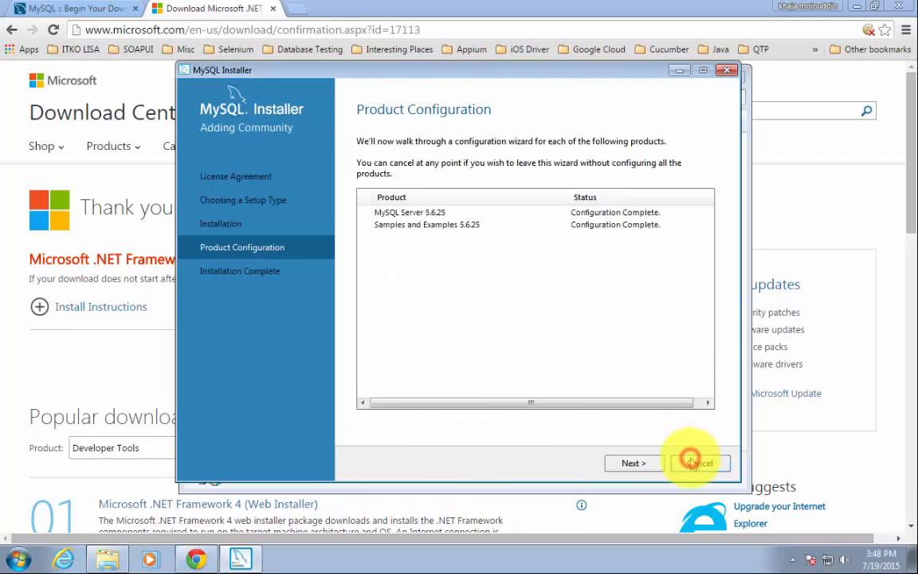
Step: Complete the MySQL installation, keeping the option to start MySQL Workbench after setup
left_click(637, 463)
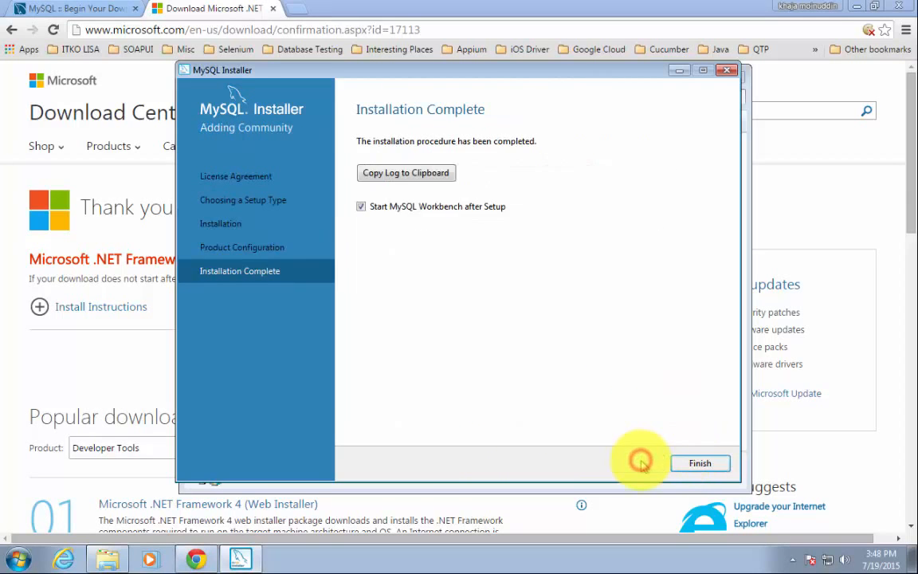
left_click(701, 466)
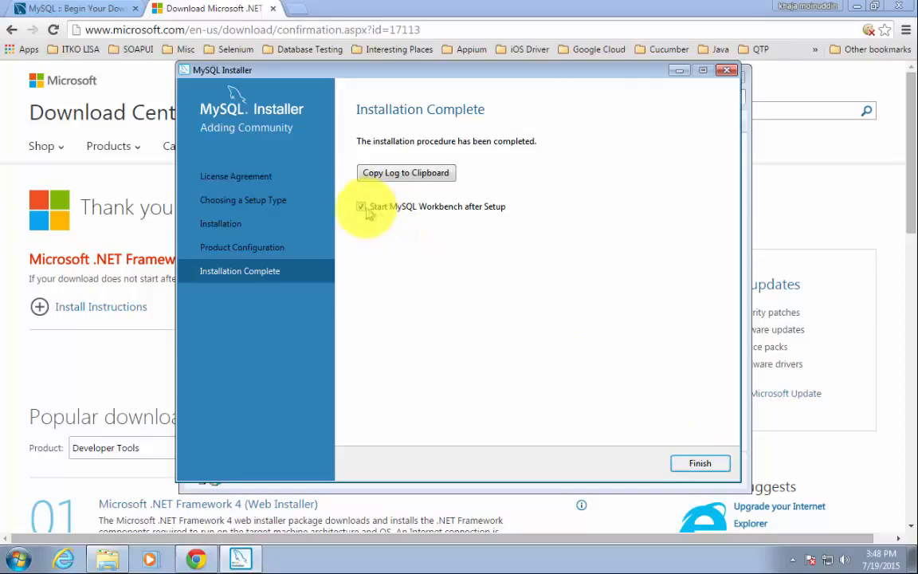
left_click(502, 323)
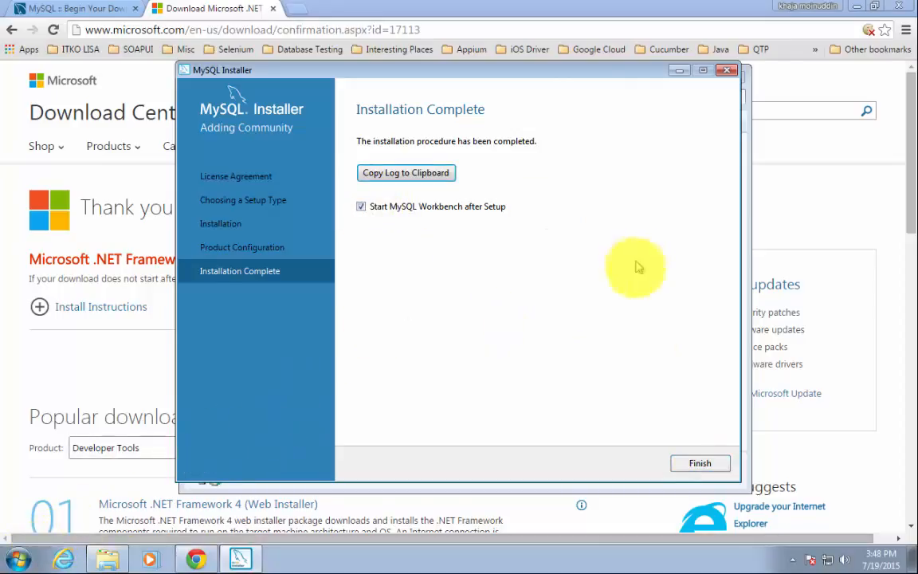
left_click(695, 466)
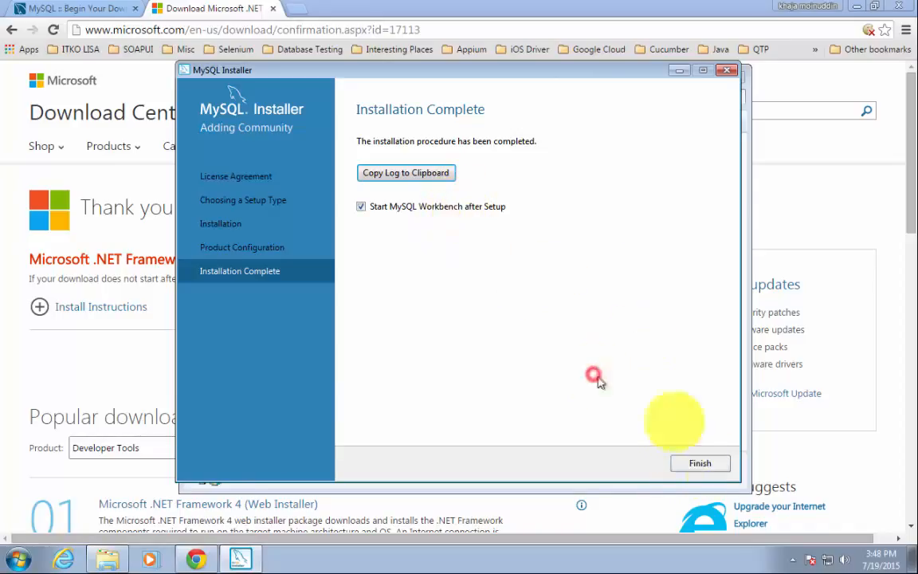
left_click(700, 463)
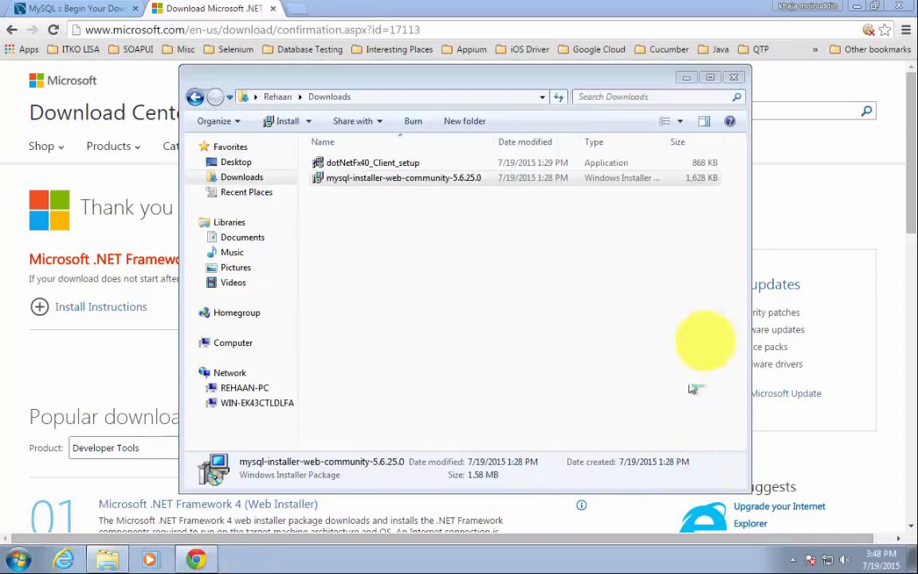
Step: Minimize the Downloads folder and the browser, and switch to a maximized MySQL Workbench
left_click(686, 78)
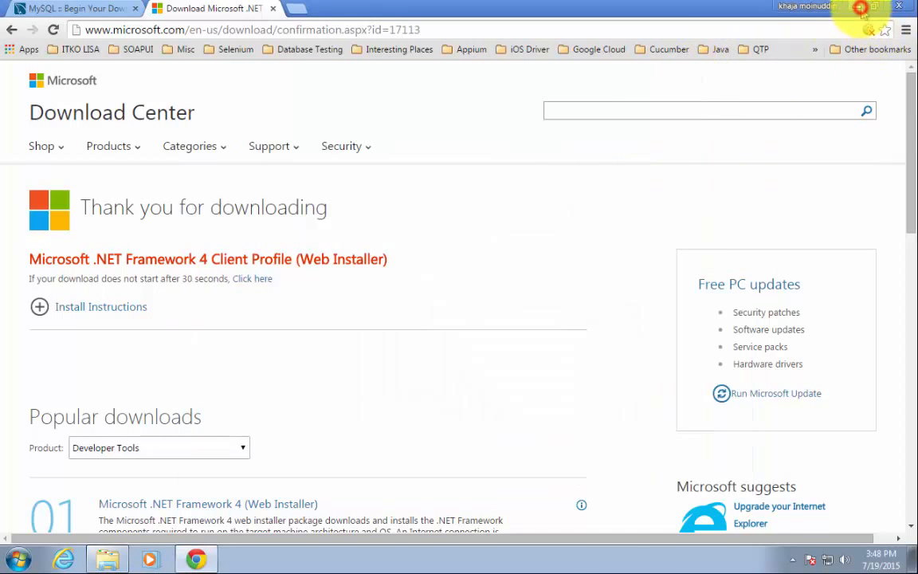
left_click(860, 8)
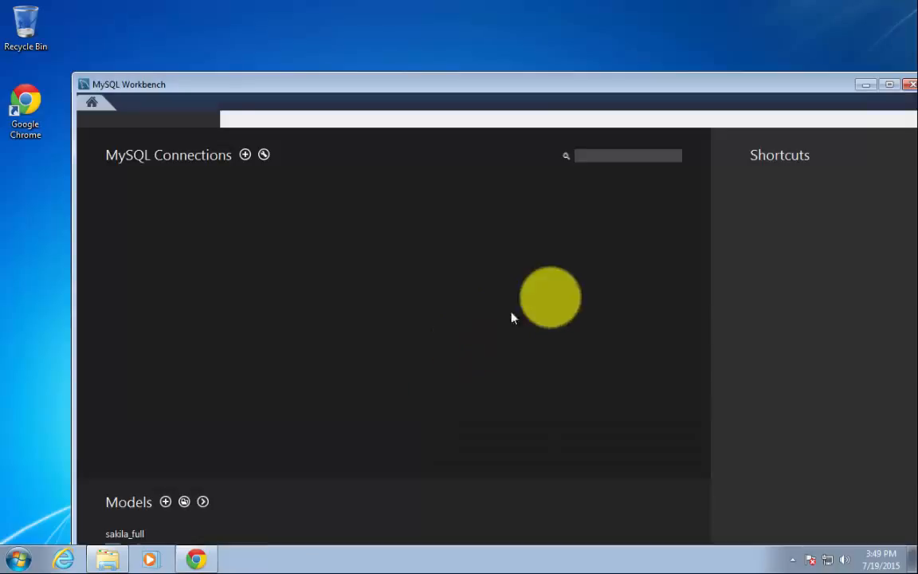
double_click(765, 83)
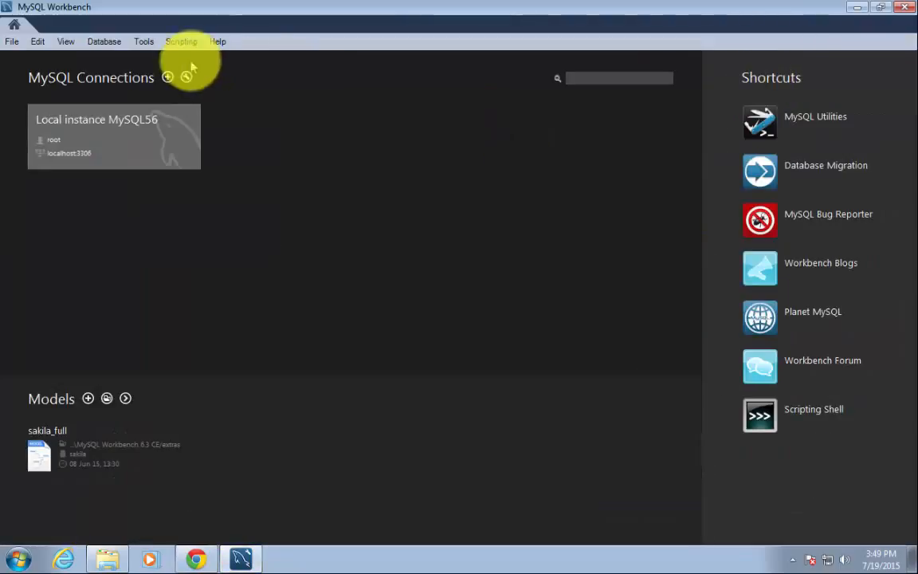
Step: Connect to the database at 127.0.0.1, port 3306, as root, storing the account password in the vault
left_click(104, 41)
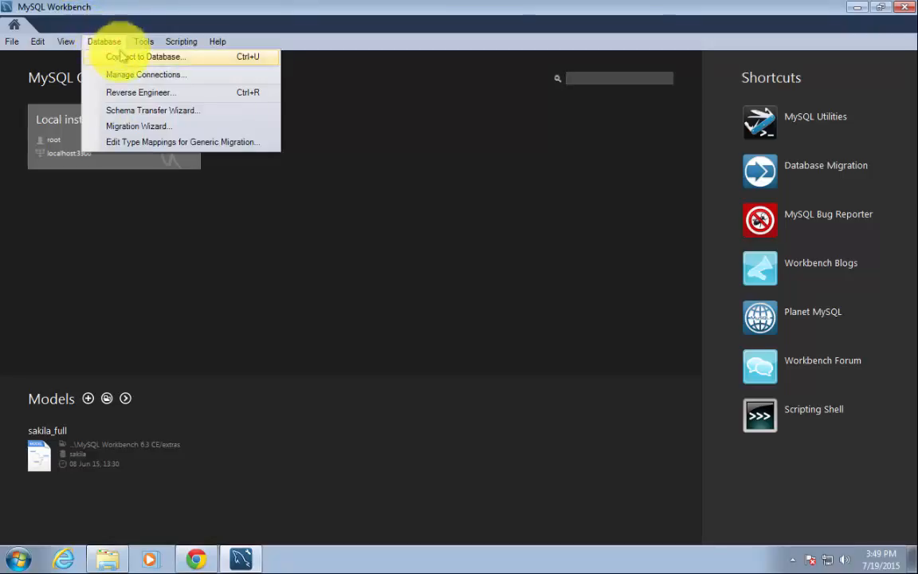
left_click(128, 57)
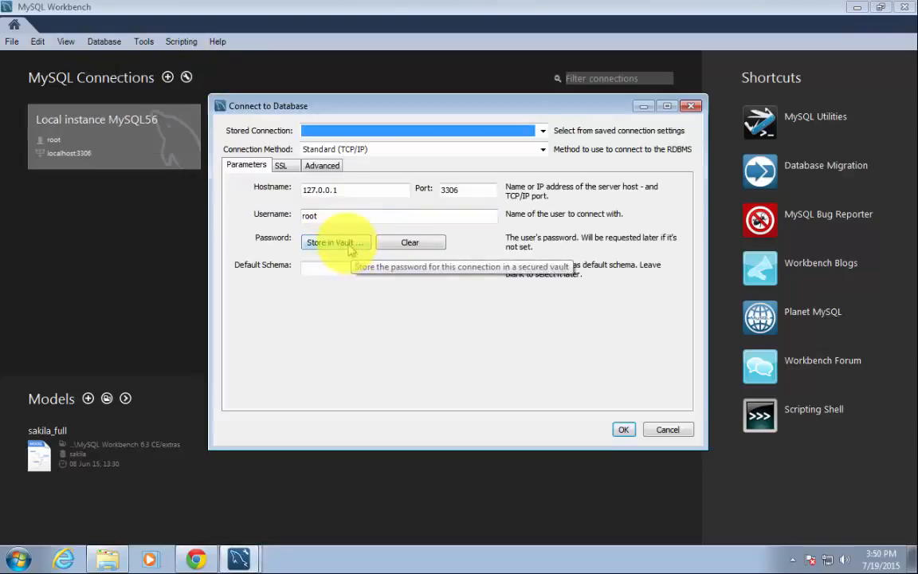
left_click(346, 245)
left_click(525, 297)
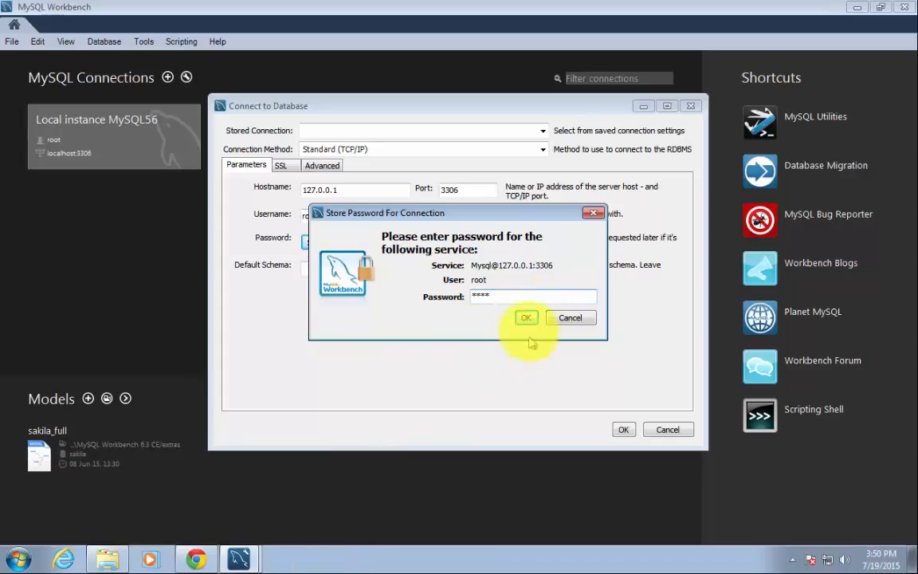
left_click(525, 316)
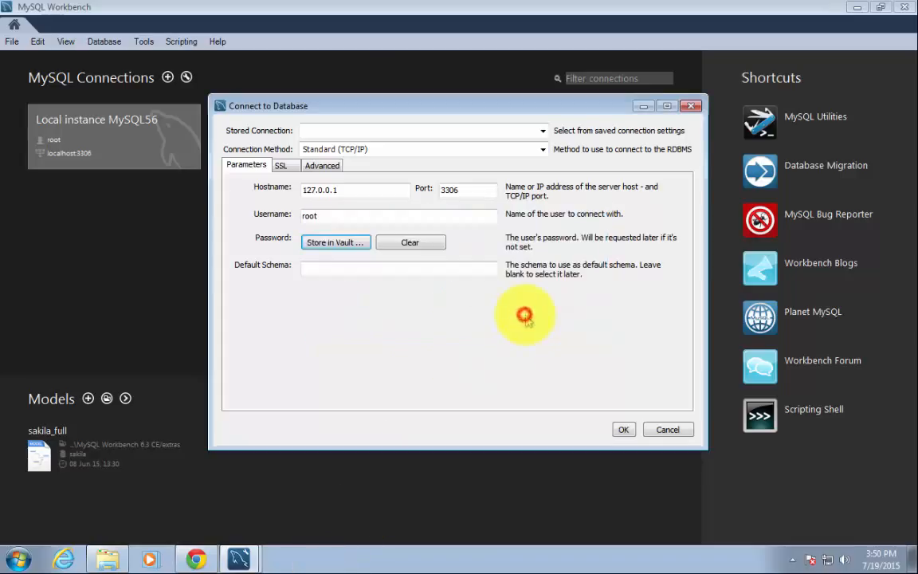
left_click(624, 430)
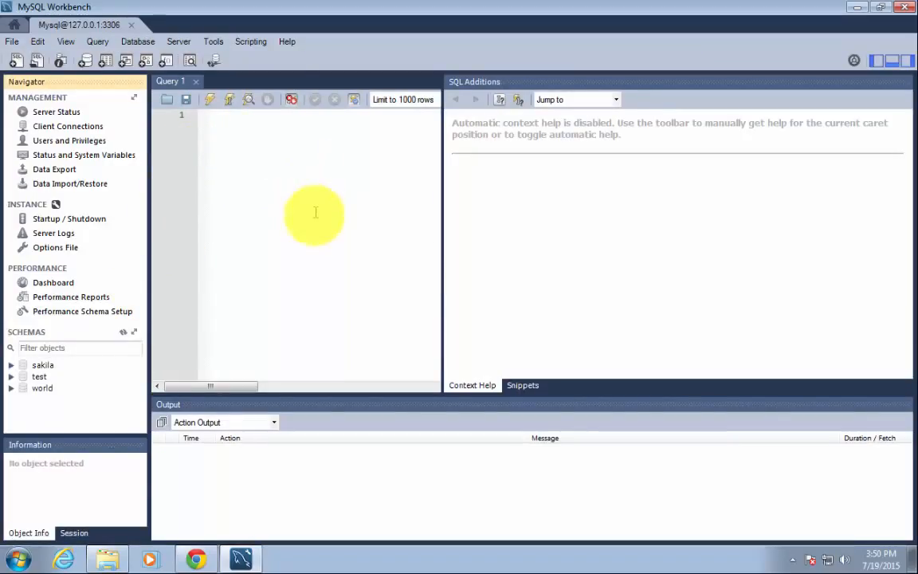
Step: View the object information of the sakila, test and world schemas one after another
left_click(315, 215)
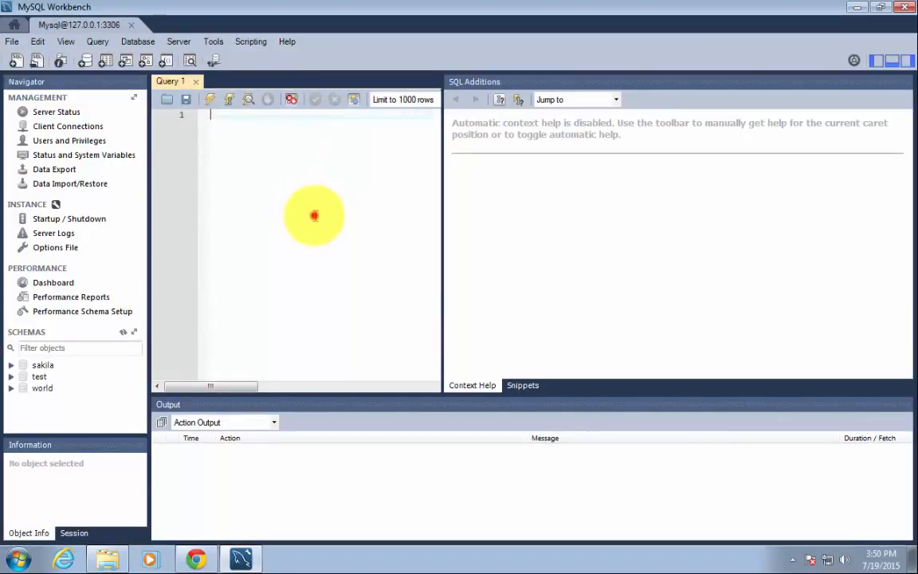
left_click(42, 367)
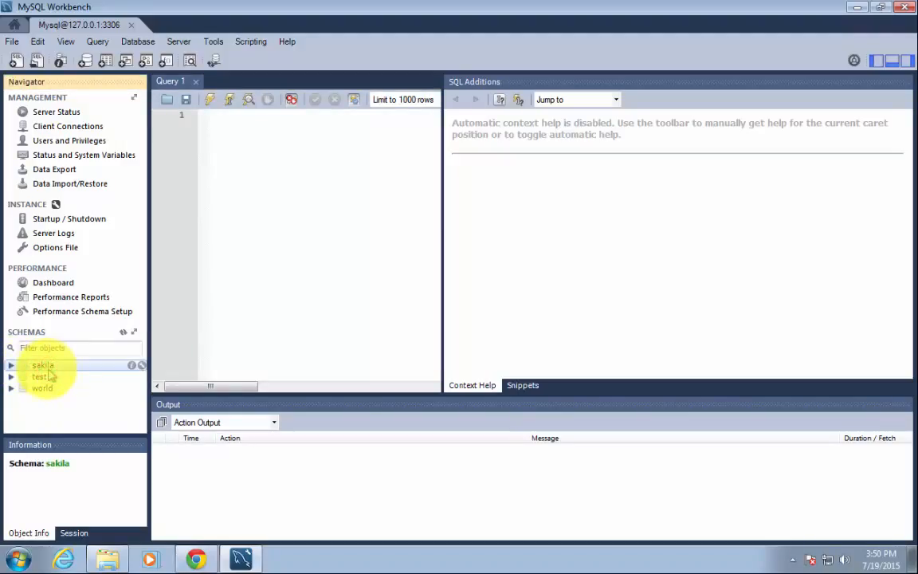
left_click(46, 376)
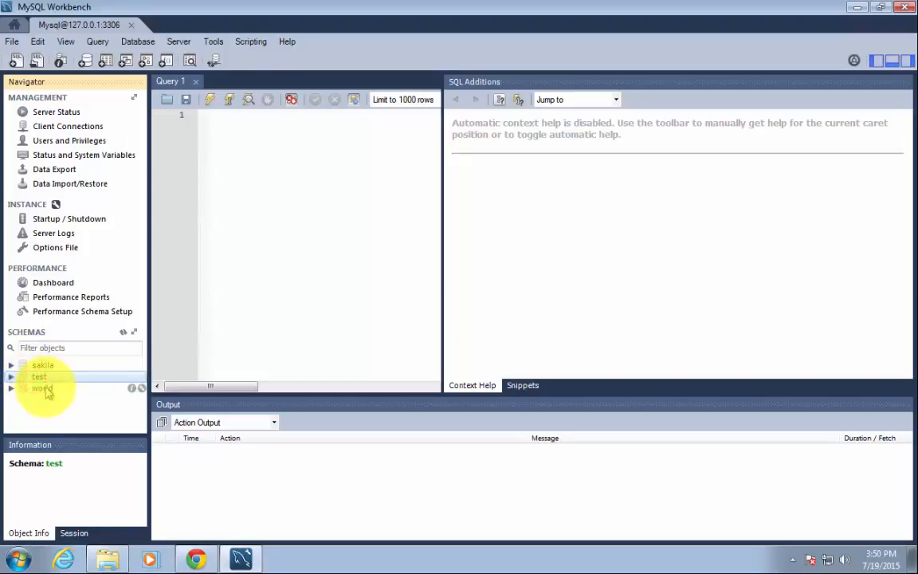
left_click(45, 389)
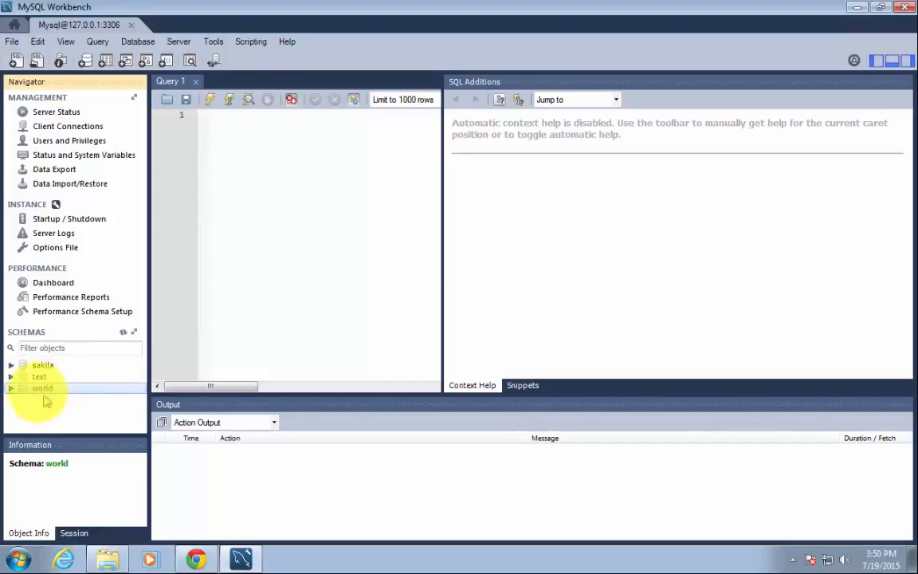
Step: Expand the sakila schema and its Tables folder, giving the schema tree its own separate view from the management list
left_click(9, 366)
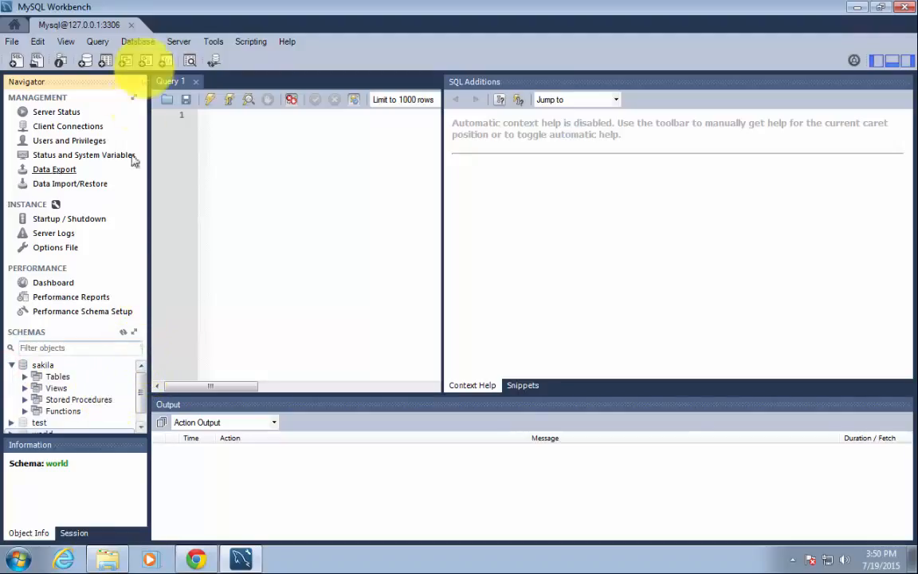
left_click(134, 97)
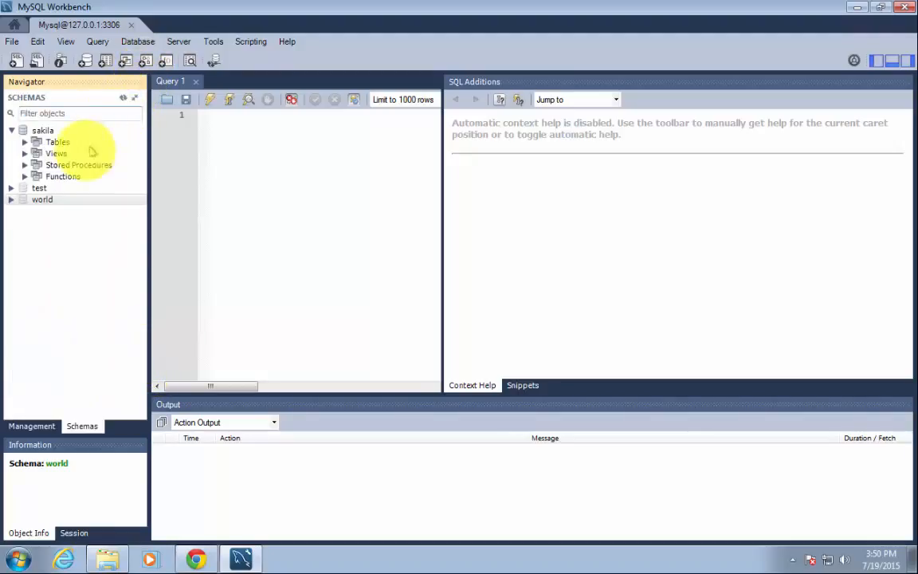
left_click(23, 142)
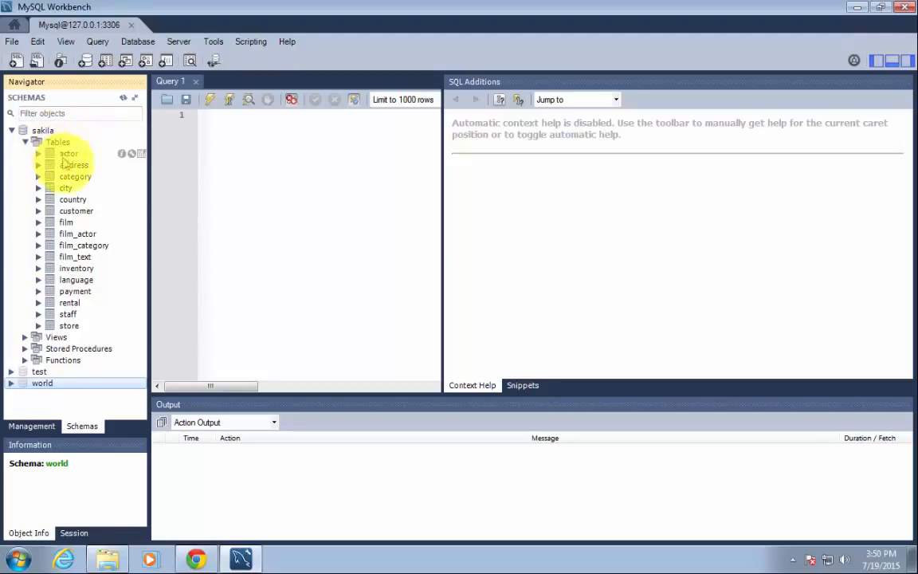
Step: Write the query "select * from sakila.actor;" in the Query 1 editor and execute it
left_click(241, 148)
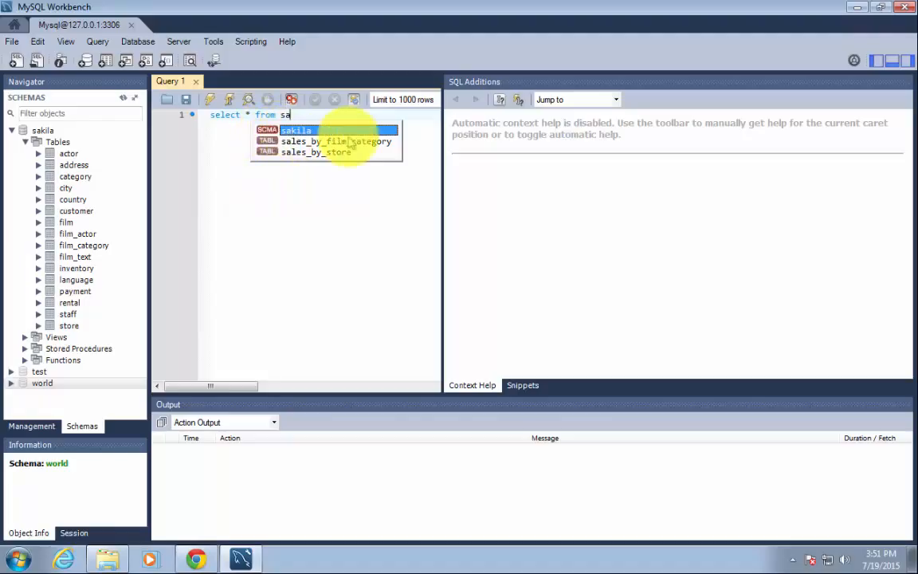
key("Return")
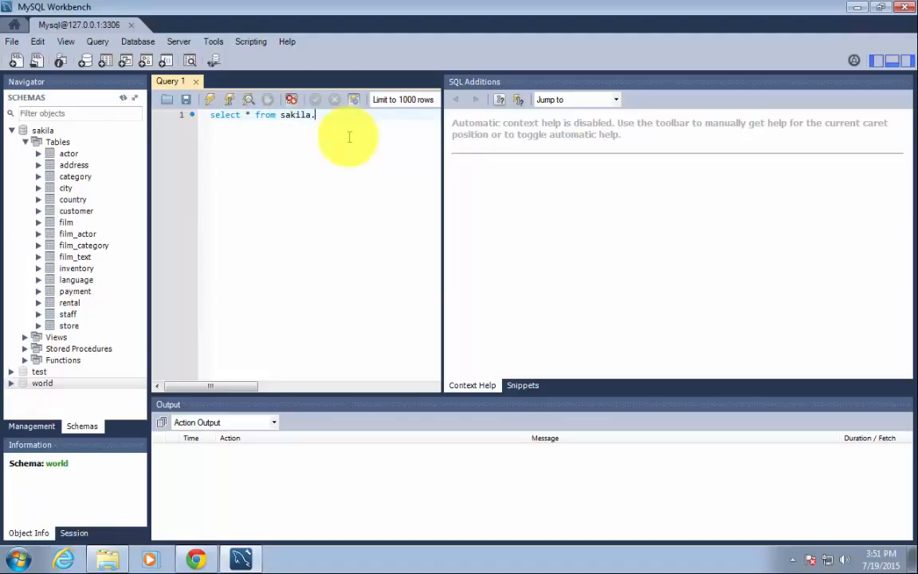
type(".")
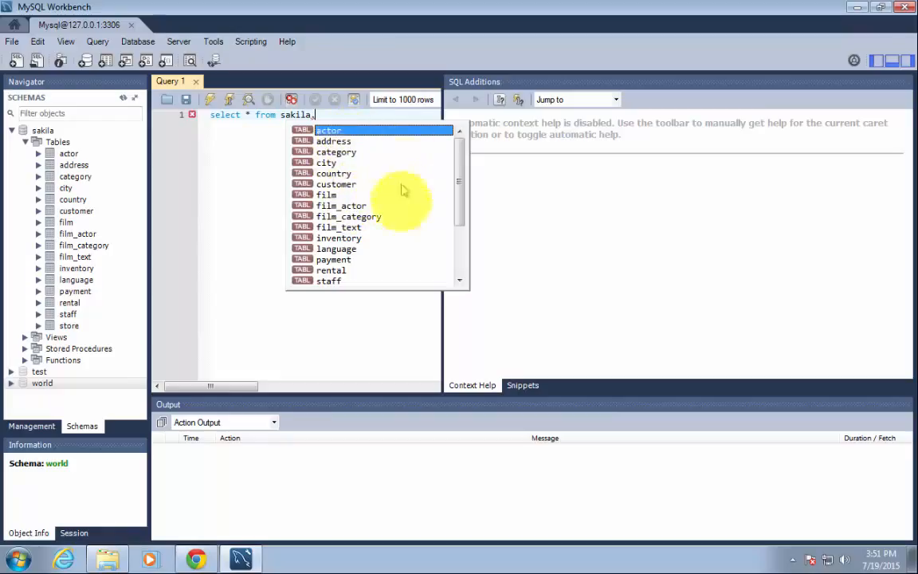
double_click(415, 134)
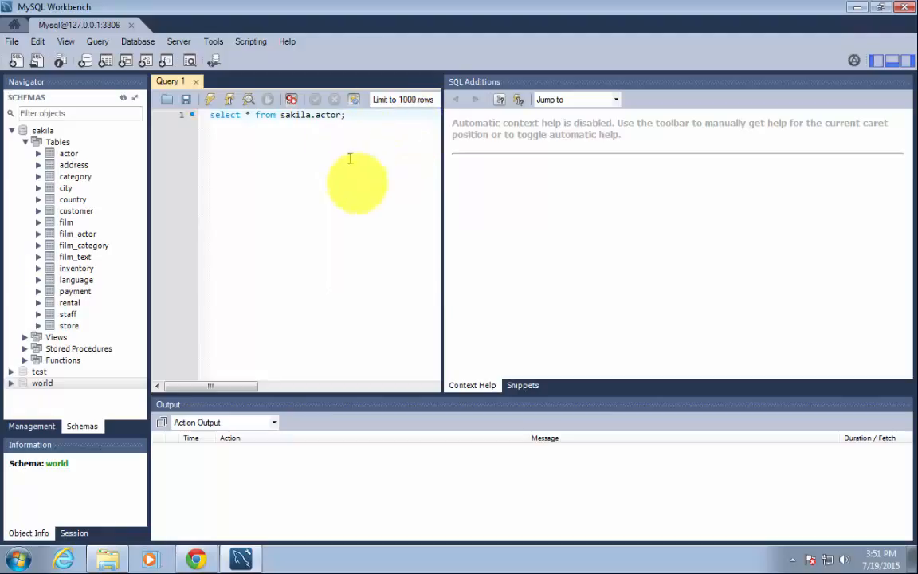
left_click(209, 101)
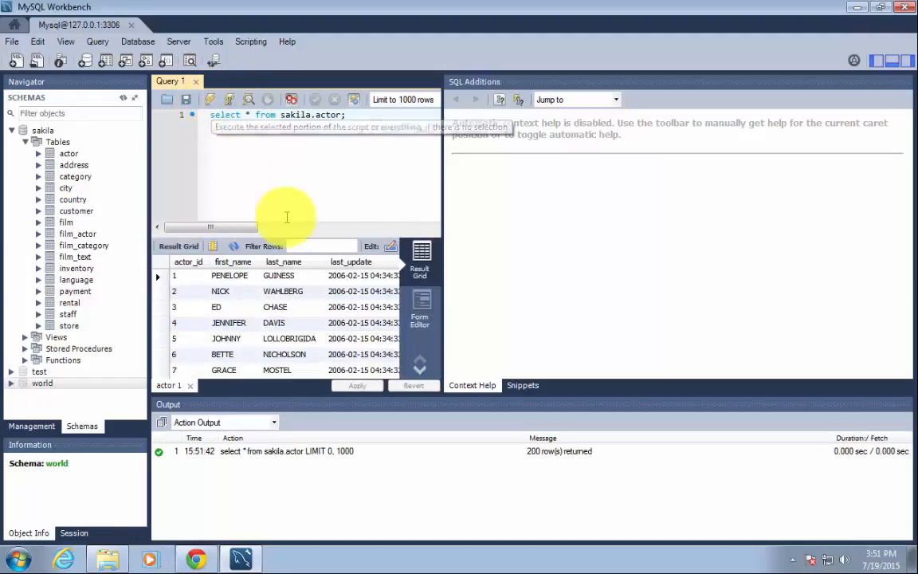
Step: Look through the first rows of the actor query results, moving down the last_update column
left_click(362, 277)
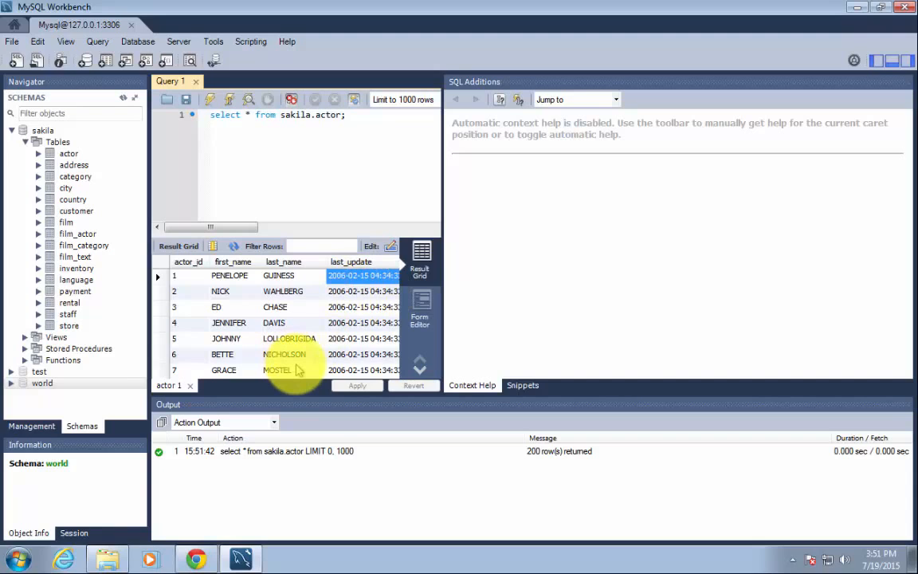
key("Down")
key("Down")
key("Down")
key("Down")
key("Down")
key("Down")
key("Down")
key("Down")
key("Down")
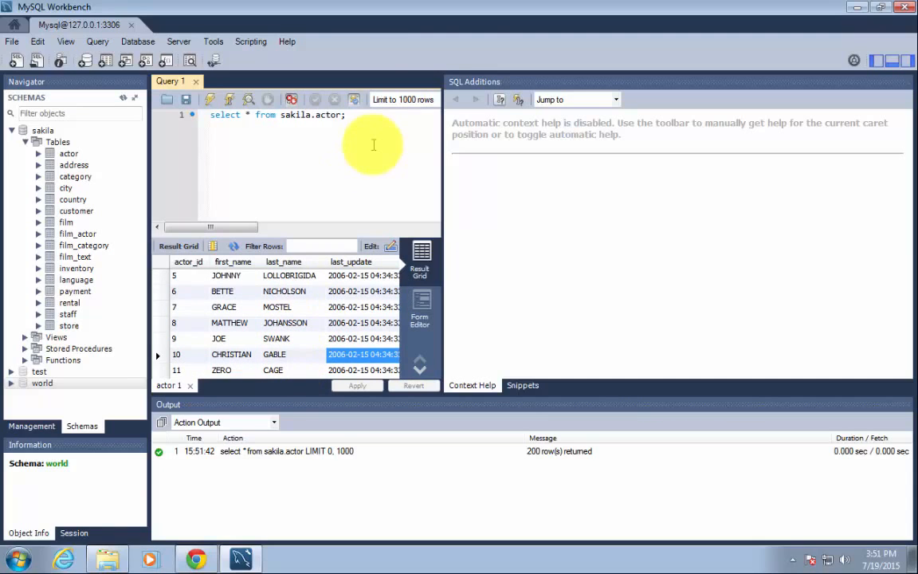
Step: Set the row limit to Don't Limit and execute the sakila.actor query again
left_click(388, 99)
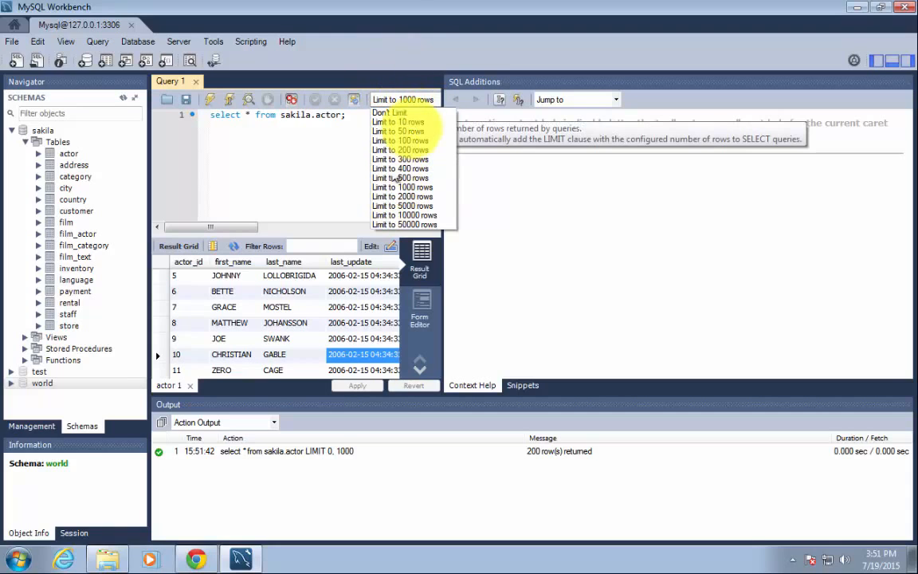
left_click(407, 115)
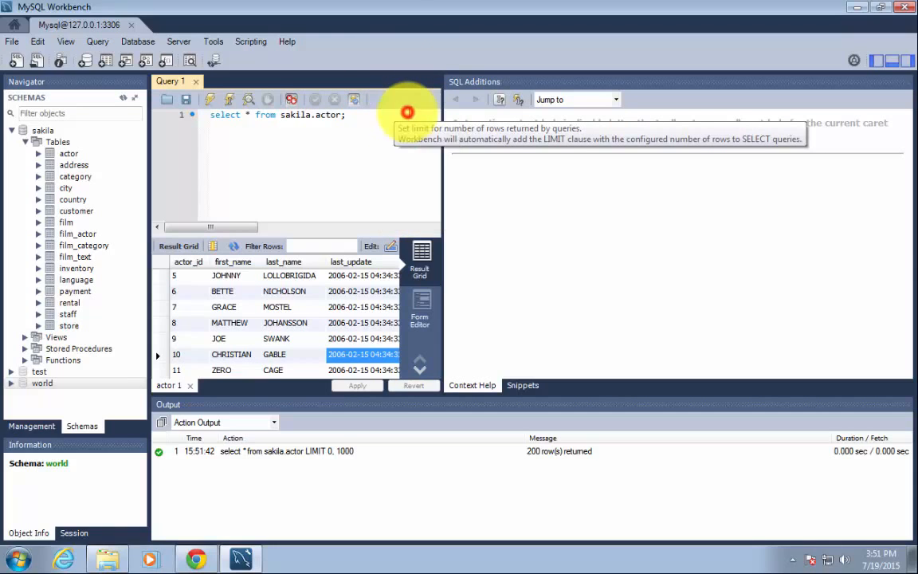
left_click(209, 99)
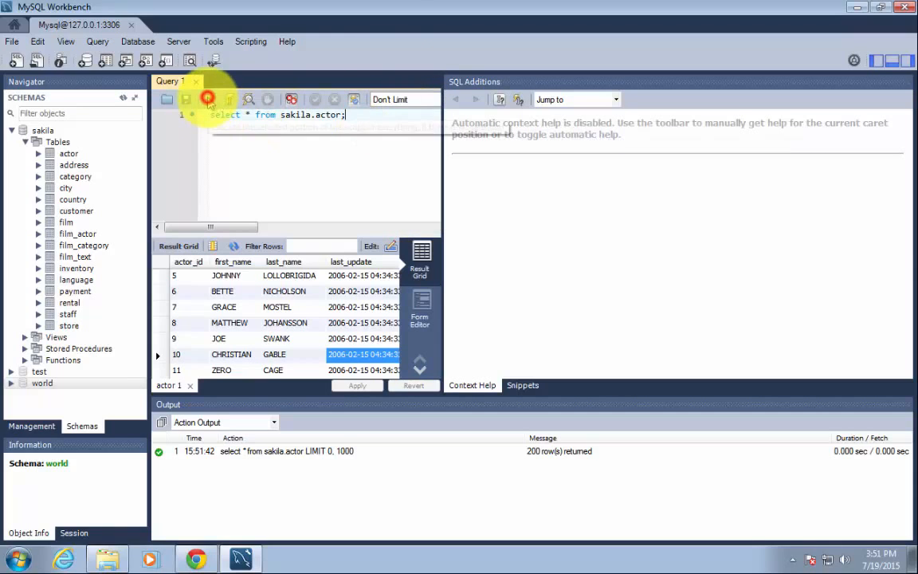
Step: Look through the unlimited actor results down to the last record and examine its actor_id
left_click(356, 326)
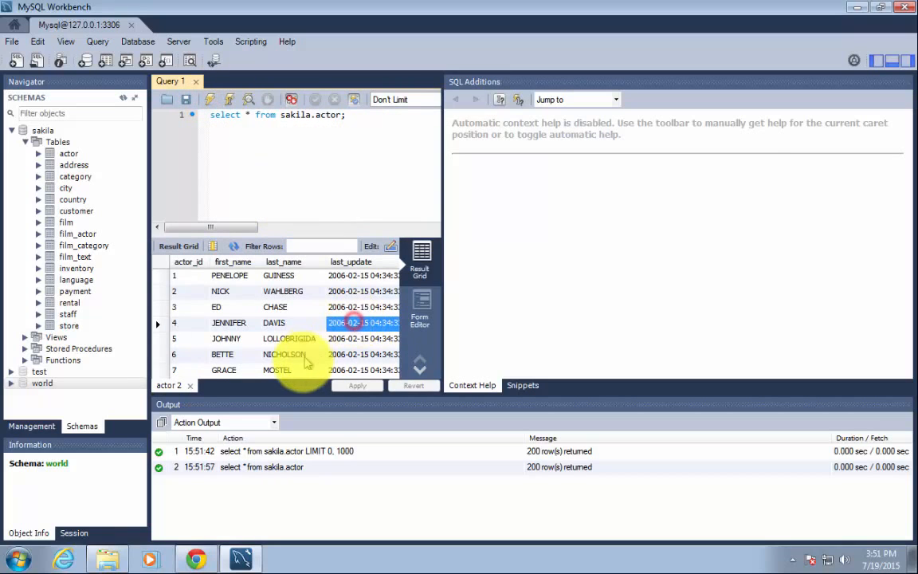
key("Down")
key("Down")
key("Down")
key("Down")
key("Down")
key("Down")
key("Down")
key("Down")
key("Down")
key("Down")
key("Down")
key("Down")
key("Down")
key("Down")
key("Down")
key("Down")
key("Down")
key("Down")
key("Down")
key("Down")
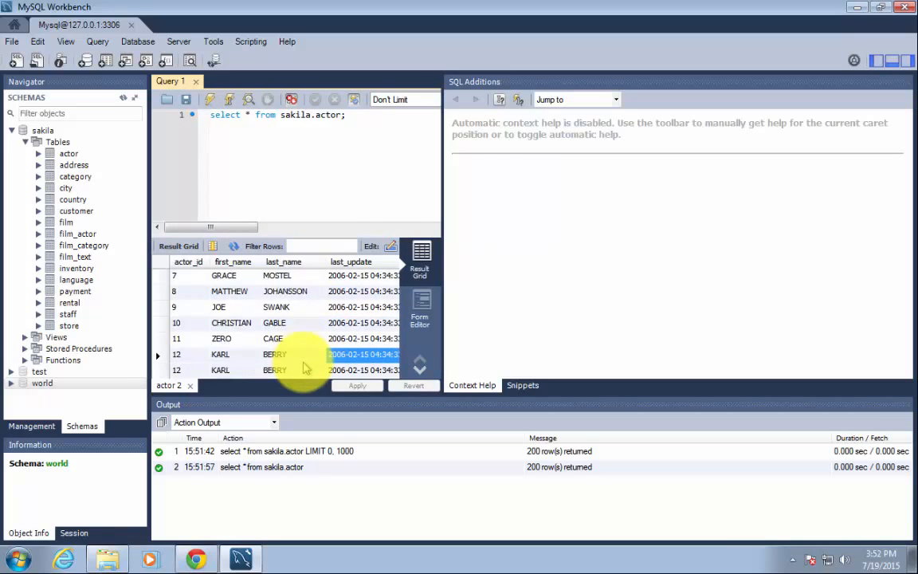
key("Down")
key("Down")
key("Down")
key("Down")
key("Down")
key("Down")
key("Down")
key("Down")
key("Down")
key("Down")
key("Down")
key("Down")
key("Down")
key("Down")
key("Down")
key("Down")
key("Down")
key("Down")
key("Down")
key("Down")
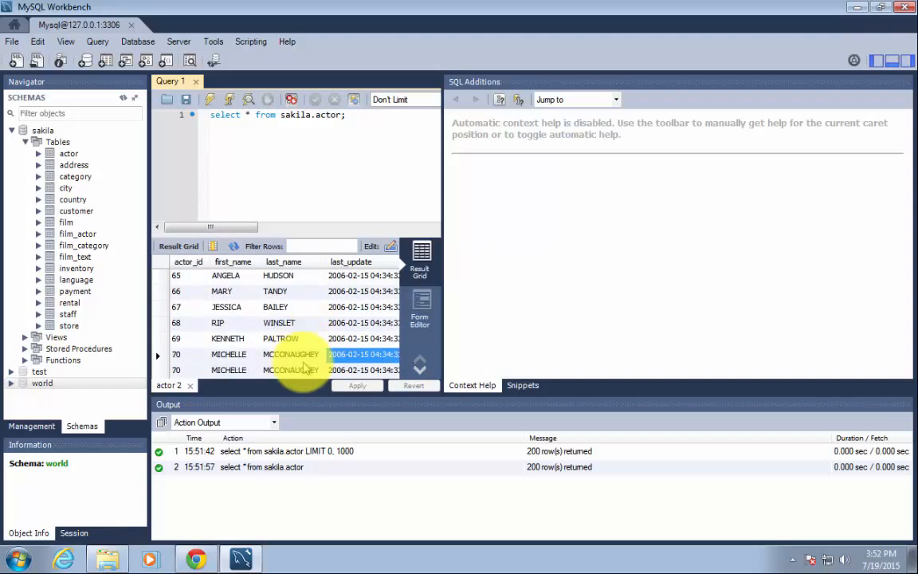
key("Down")
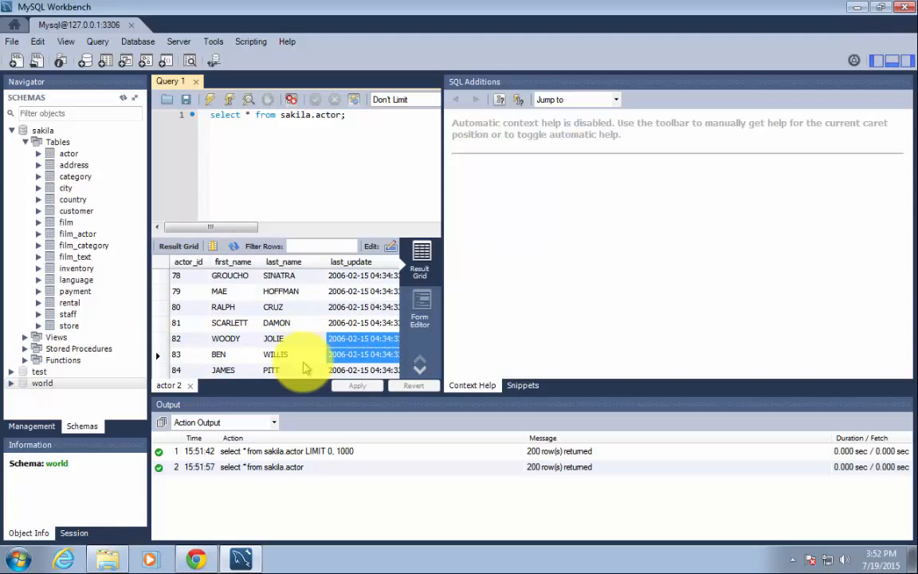
key("ctrl+End")
key("Up")
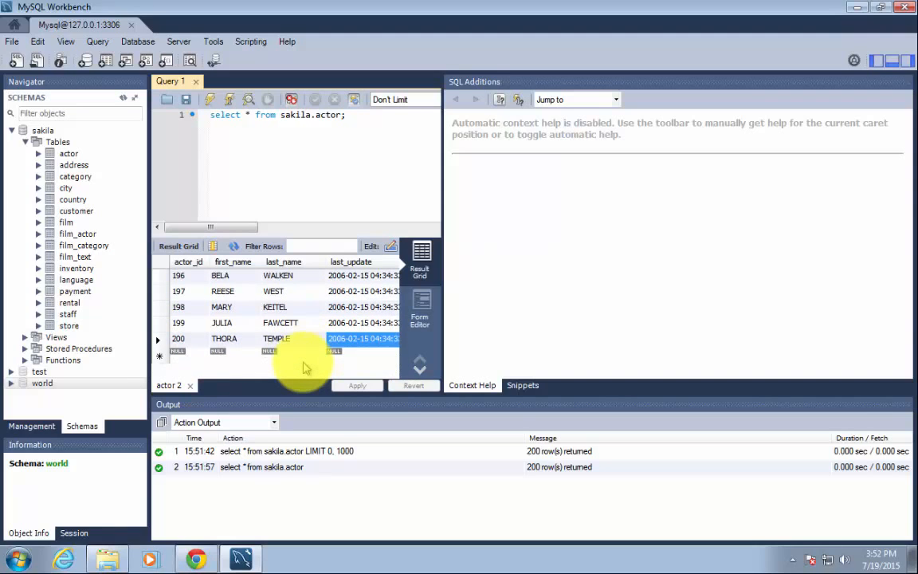
key("Left")
key("Left")
key("Left")
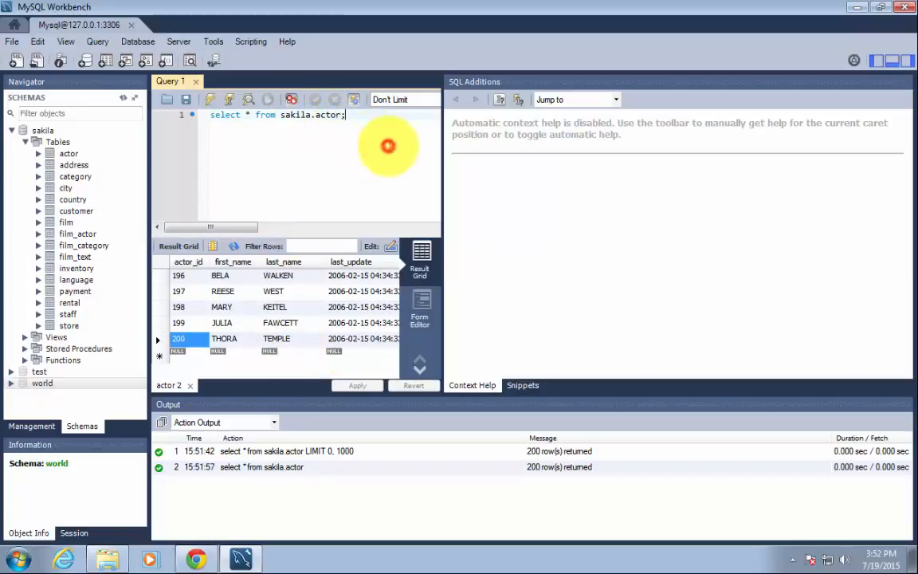
left_click(388, 145)
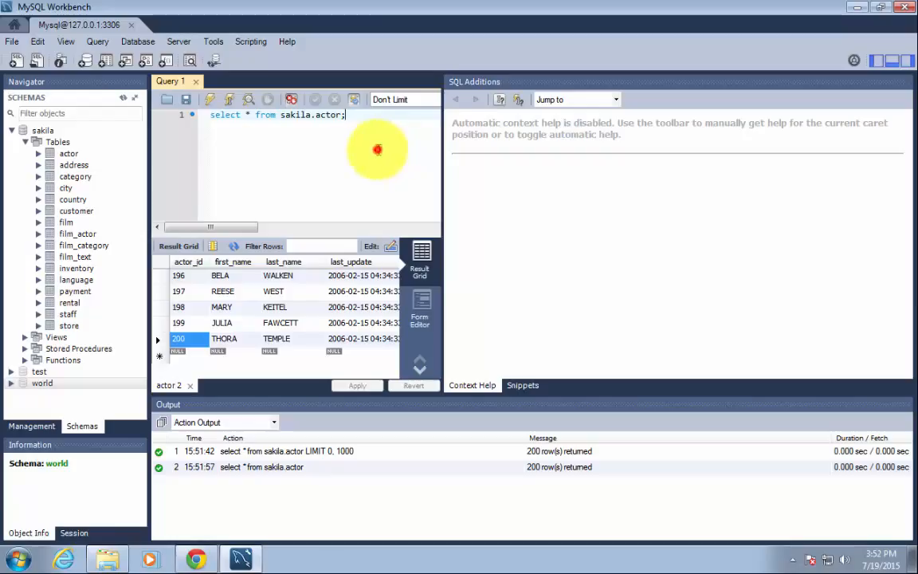
left_click(373, 140)
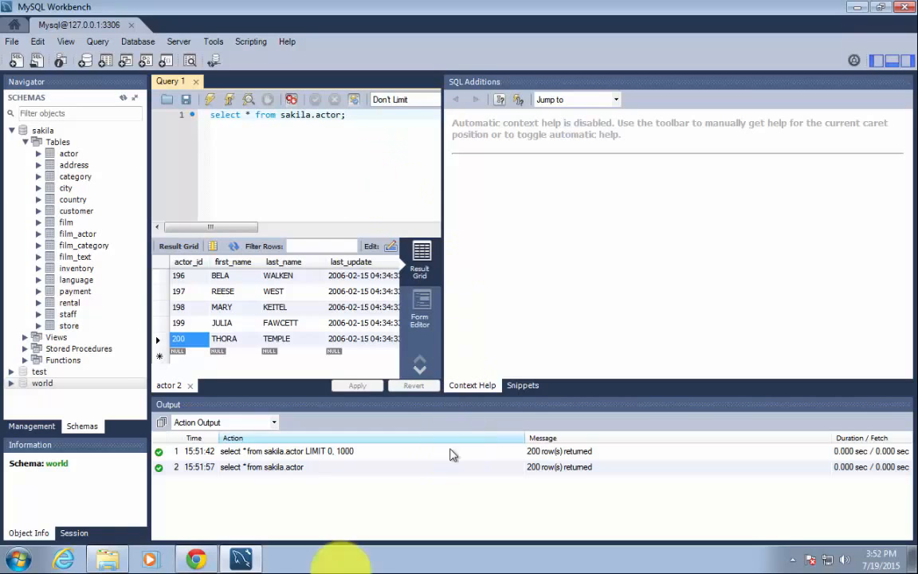
left_click(306, 572)
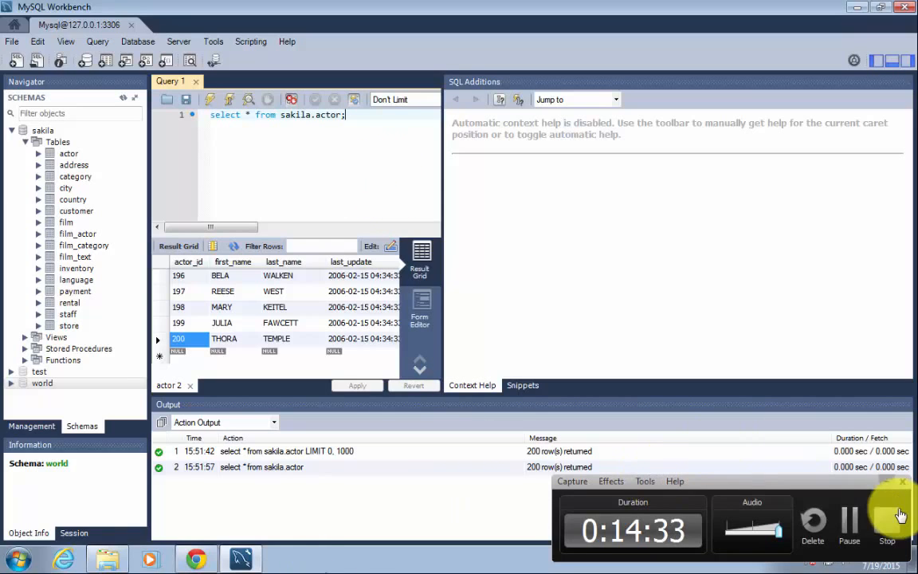